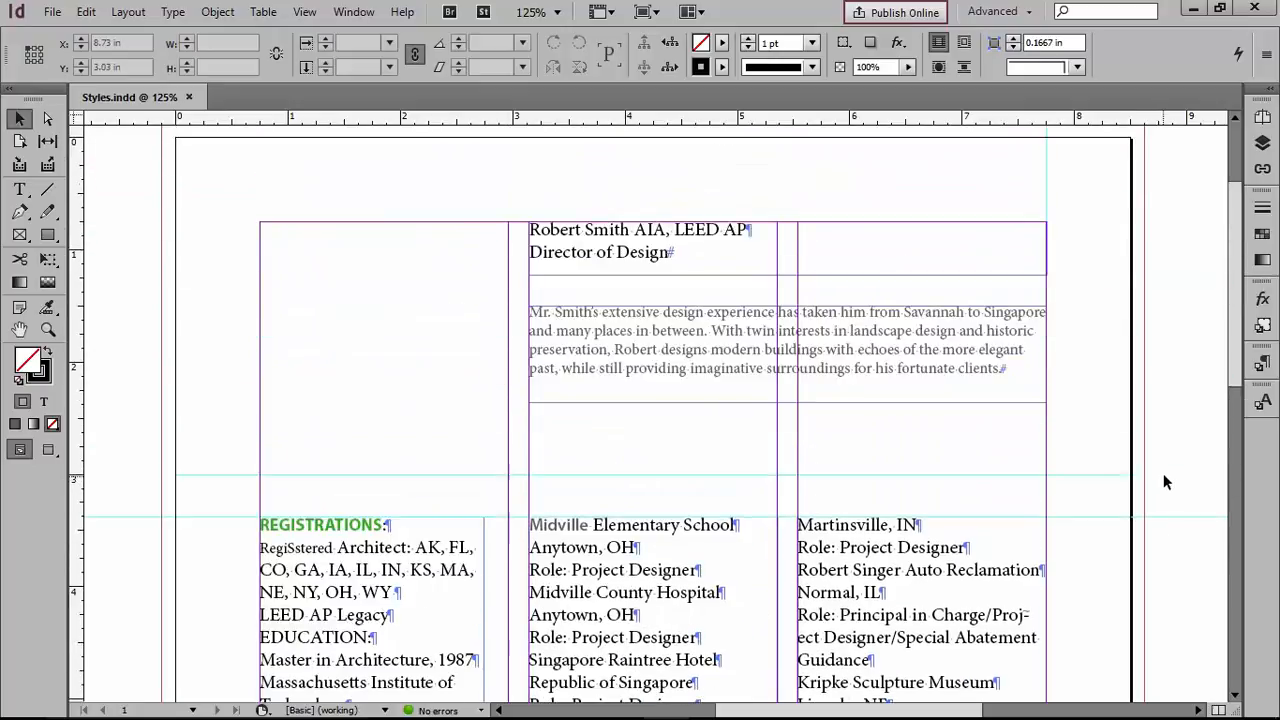
Step: Create a paragraph style from the formatting of the green REGISTRATIONS heading
left_click(1263, 366)
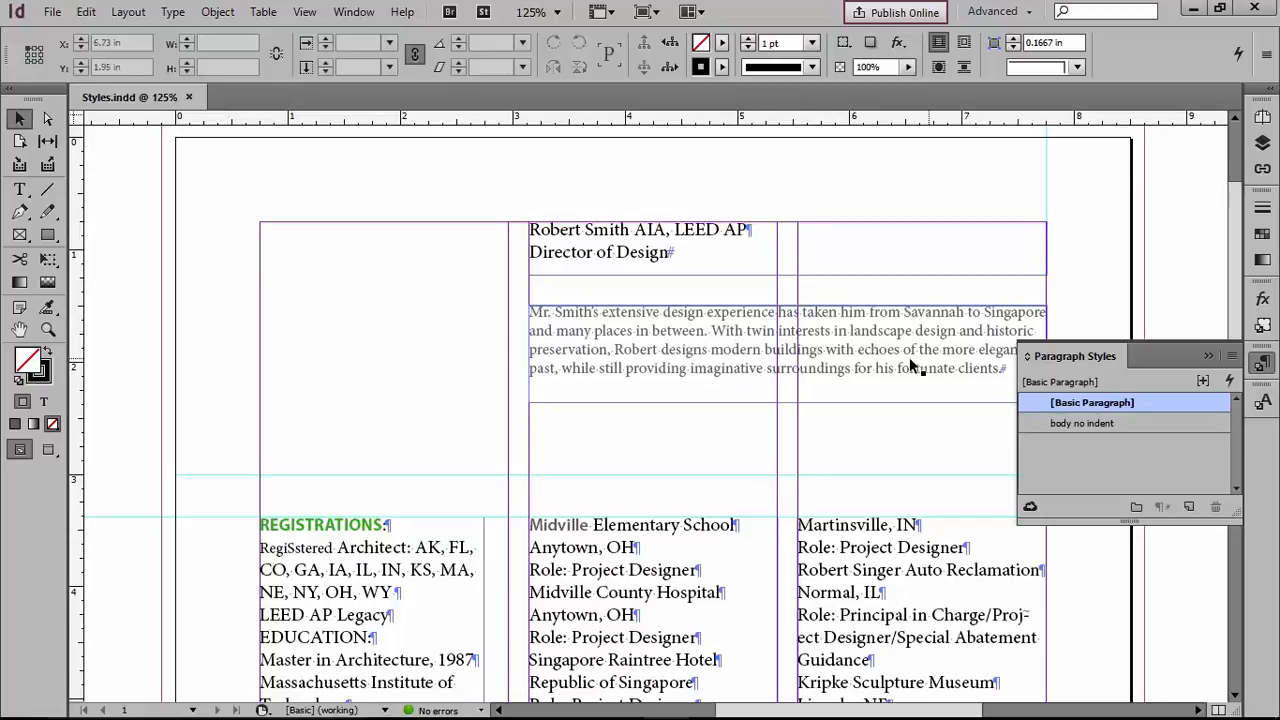
scroll(813, 390, "down", 7)
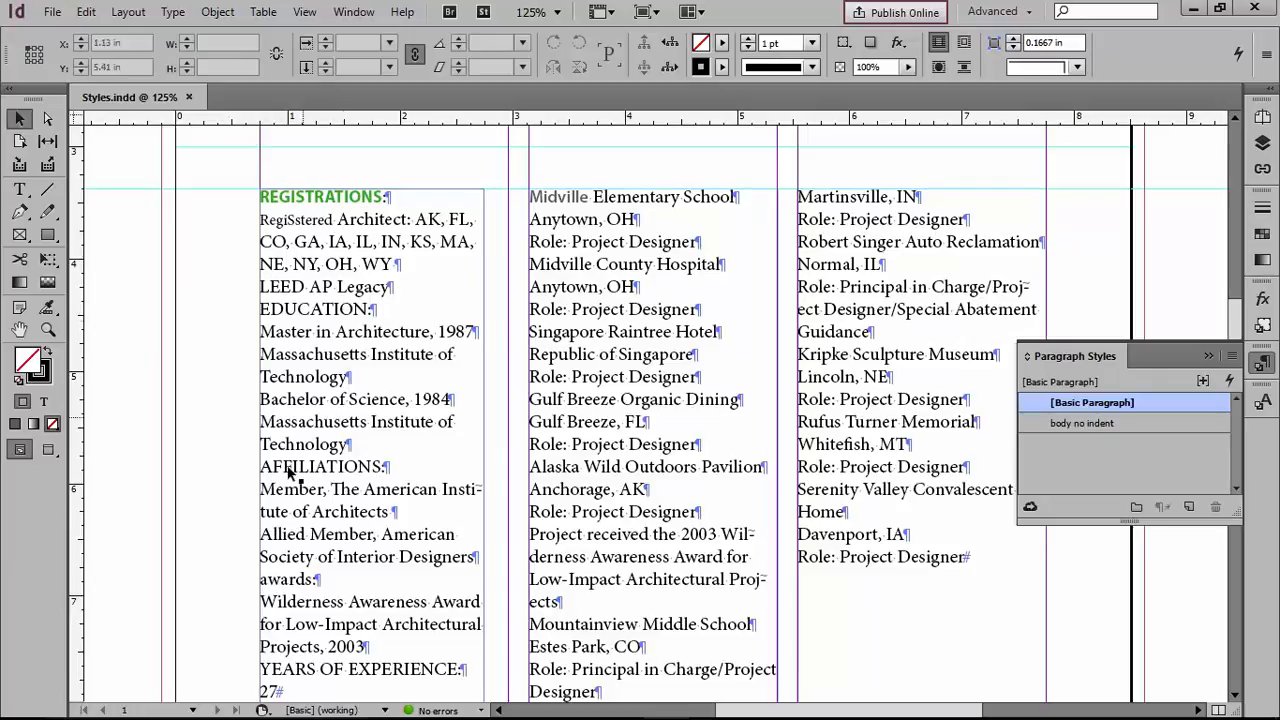
scroll(399, 472, "down", 3)
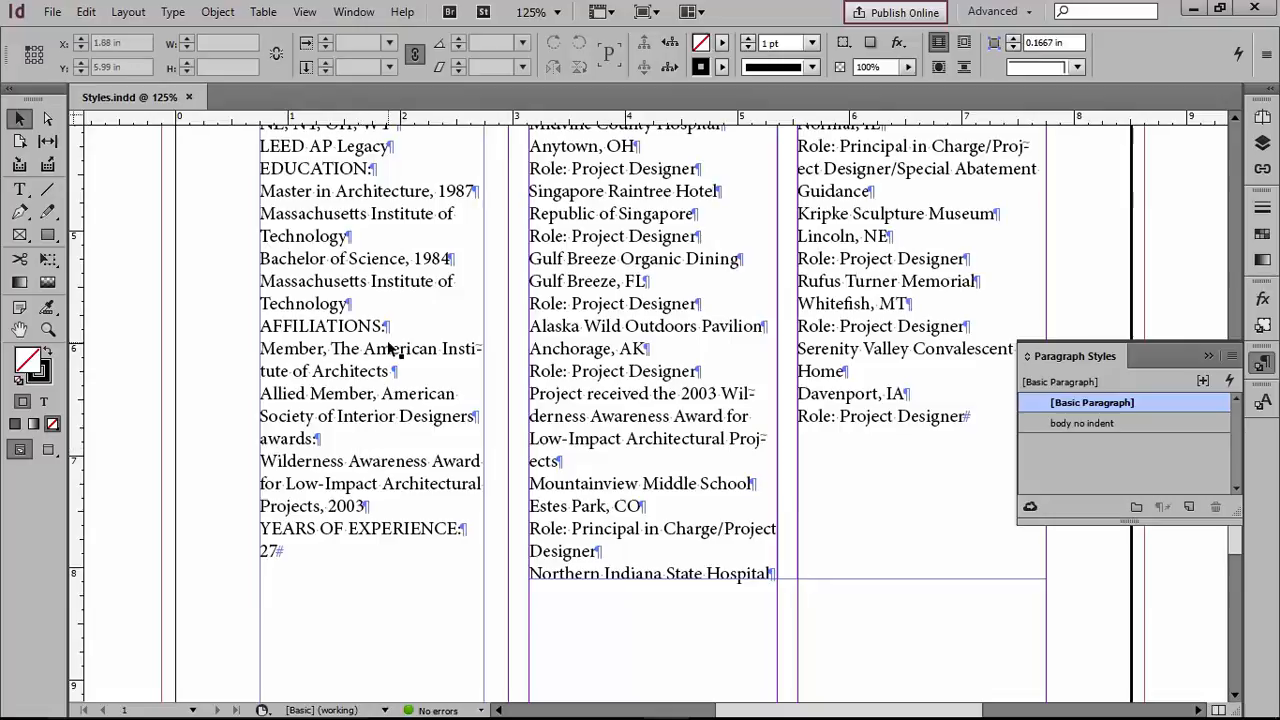
scroll(386, 340, "up", 3)
scroll(390, 340, "up", 2)
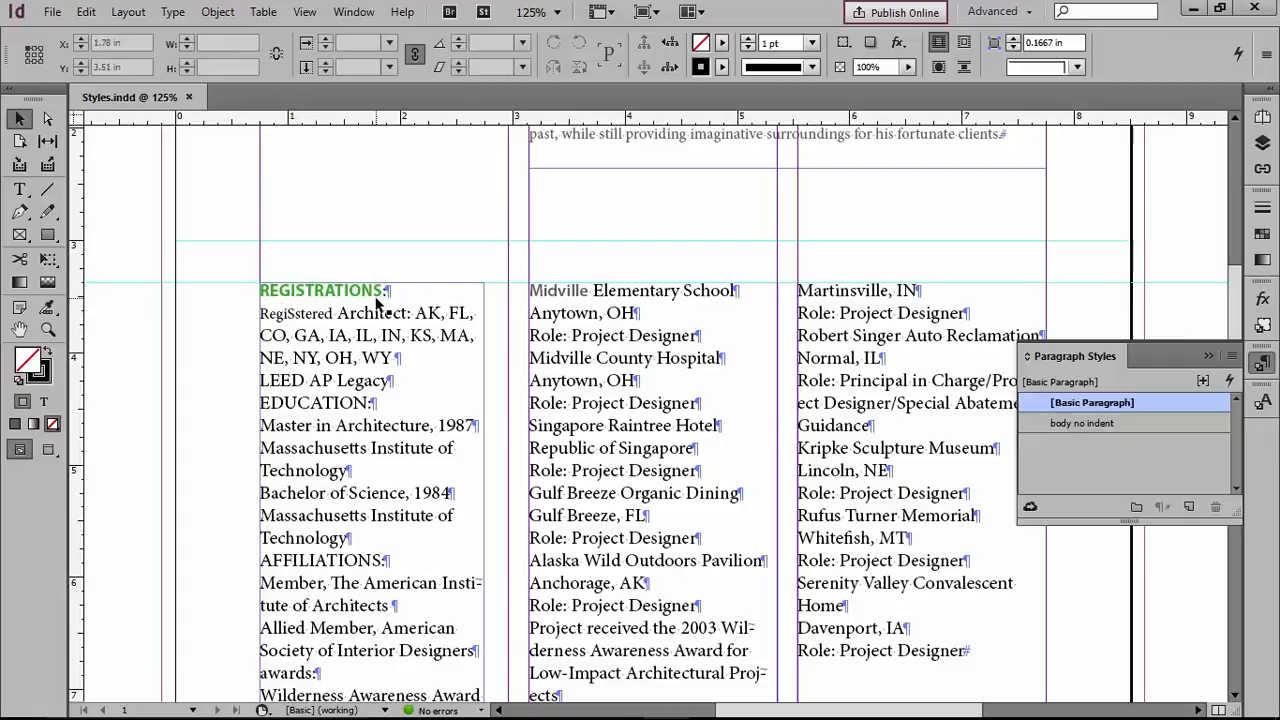
left_click(22, 190)
left_click_drag(306, 290, 325, 290)
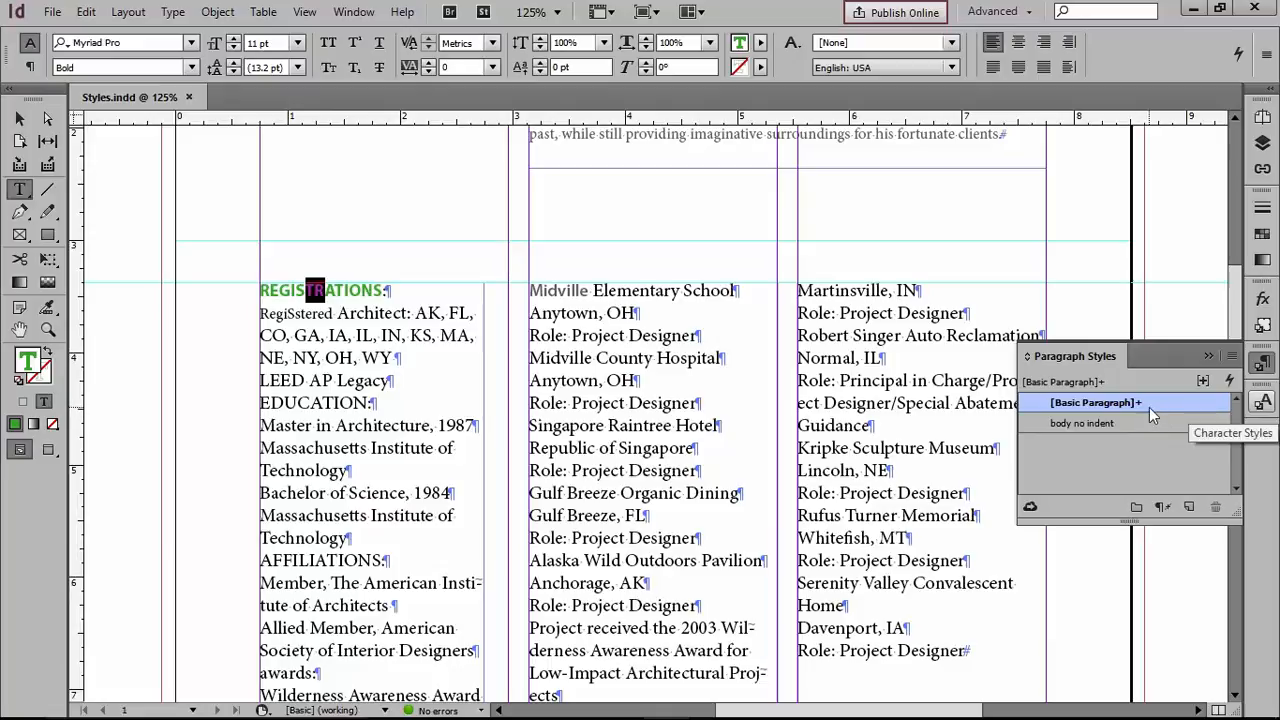
mouse_move(1151, 414)
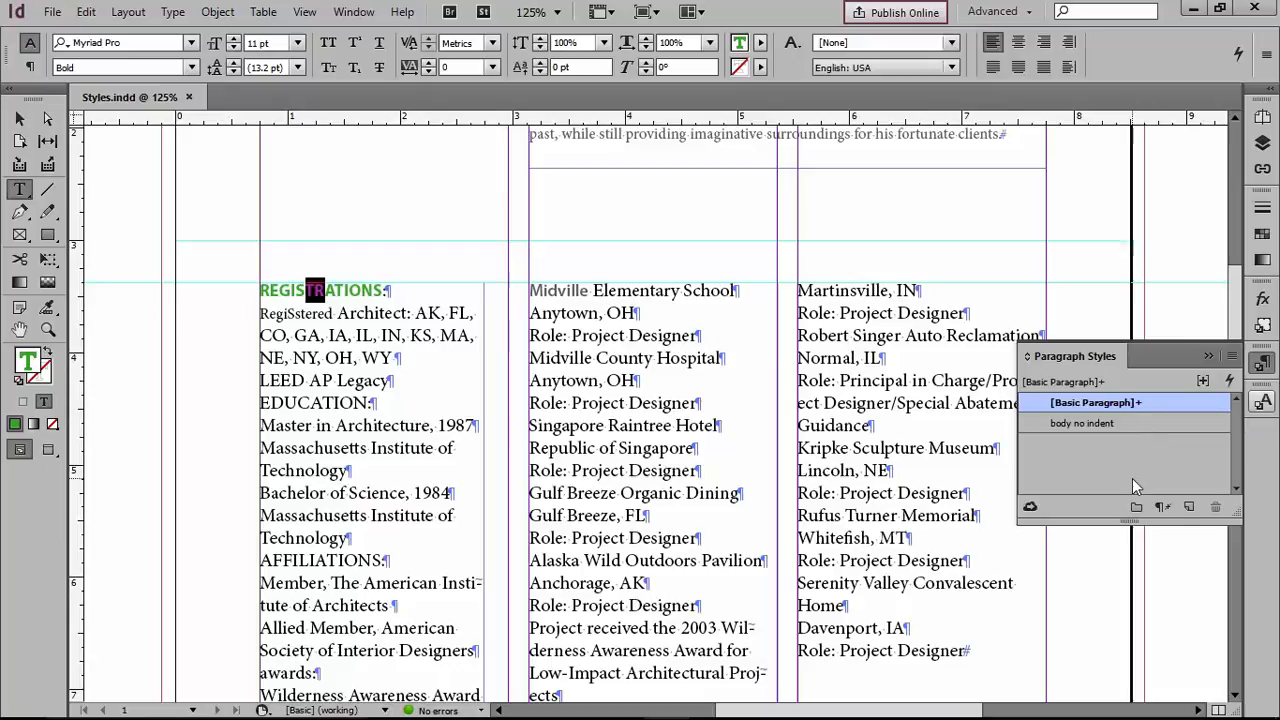
left_click(1188, 508)
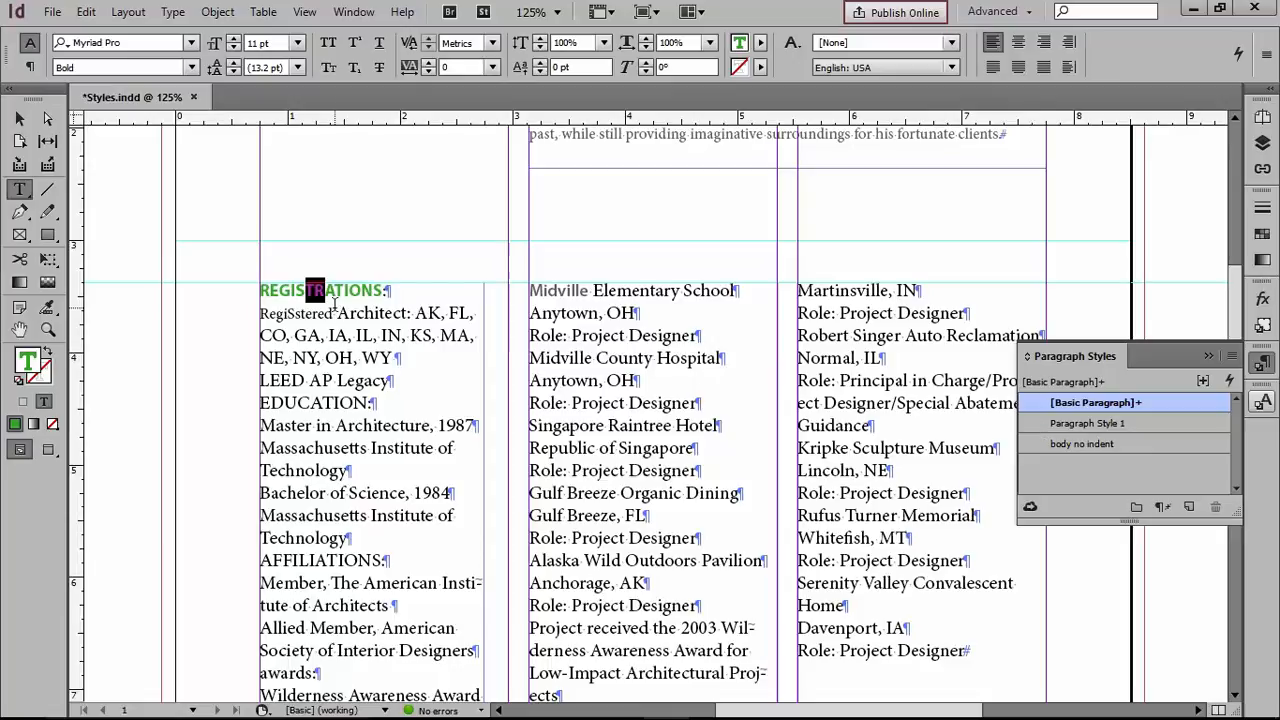
Step: Name the new paragraph style "green subhead" and assign it to the REGISTRATIONS heading
double_click(1038, 424)
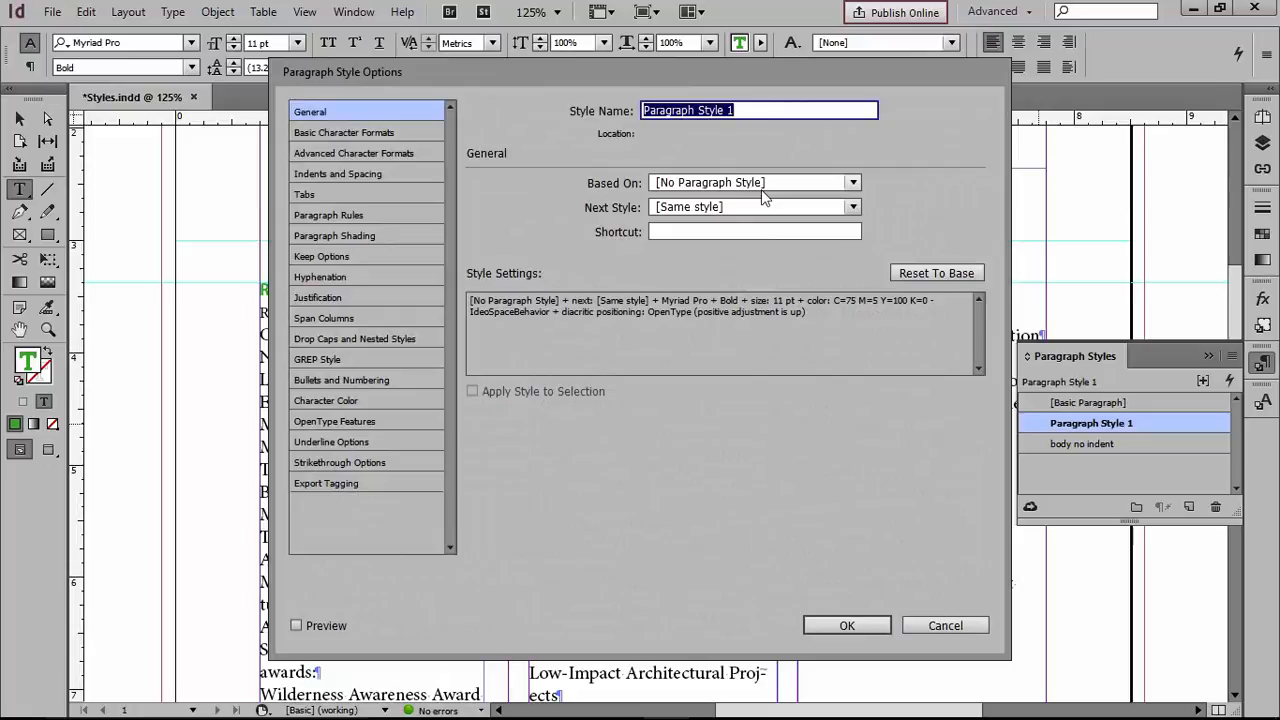
type("green ")
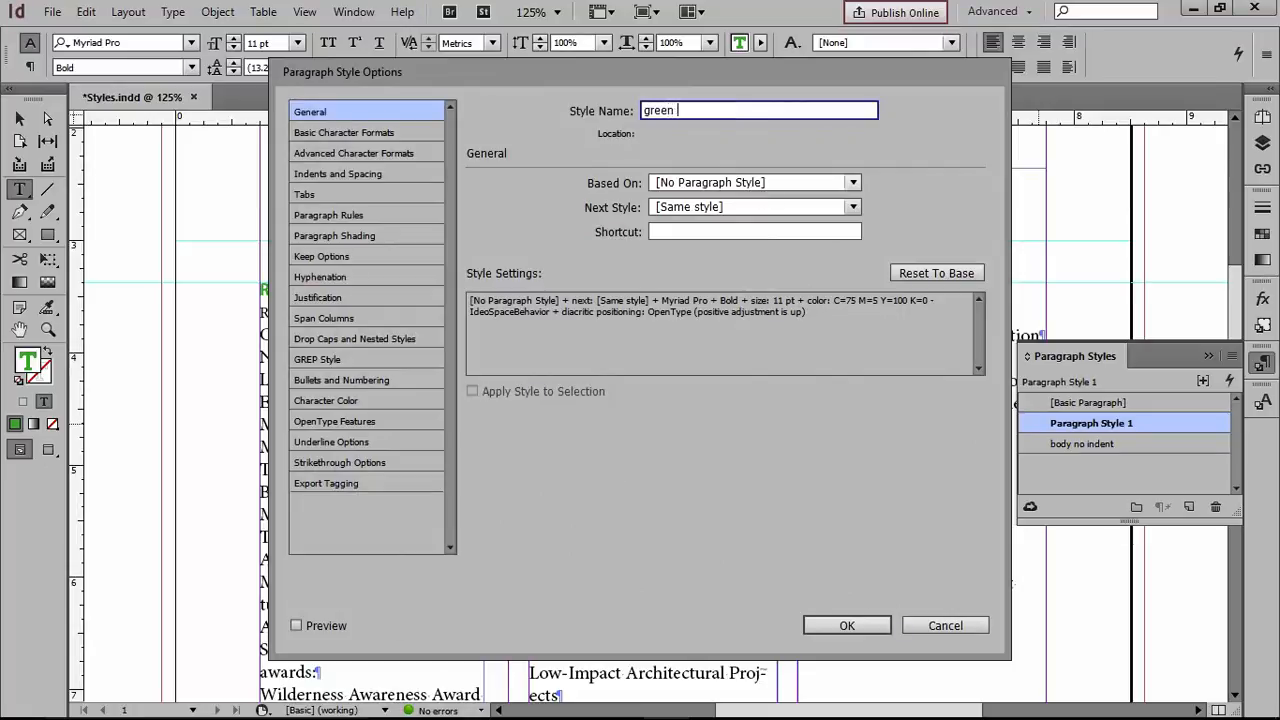
type("subhead")
left_click(862, 628)
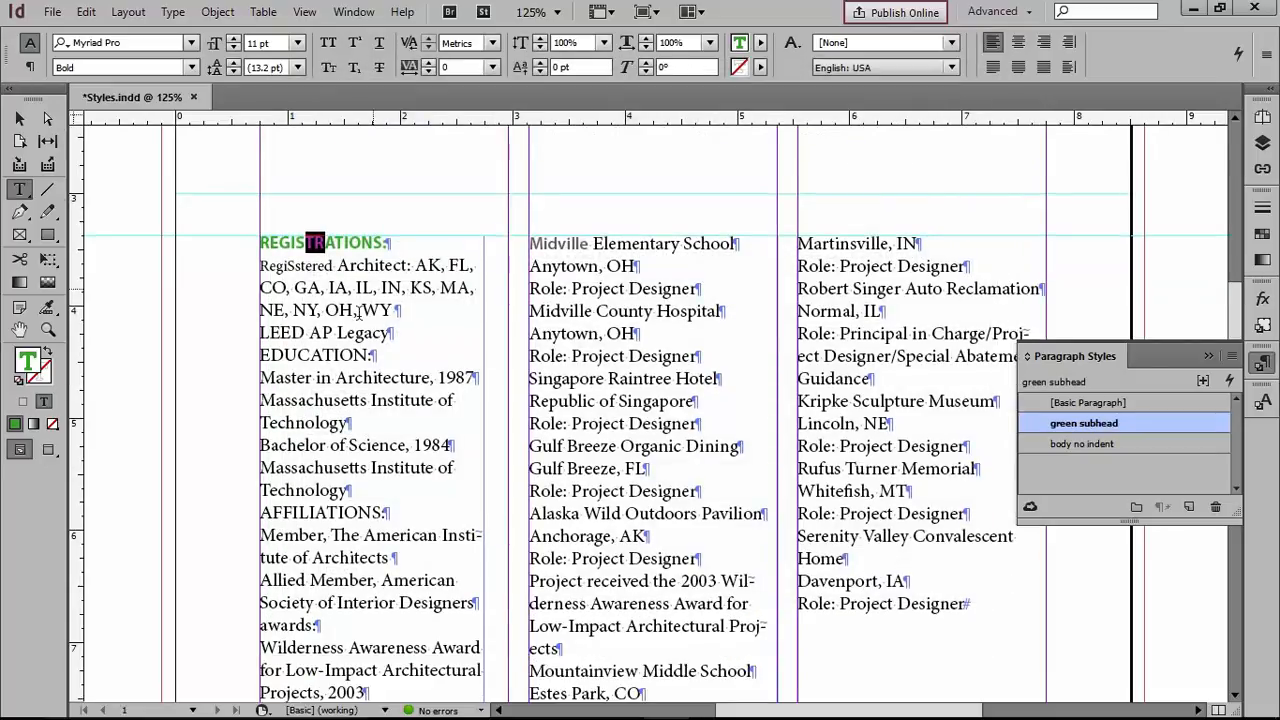
Step: Apply the green subhead paragraph style to the EDUCATION heading
left_click(316, 355)
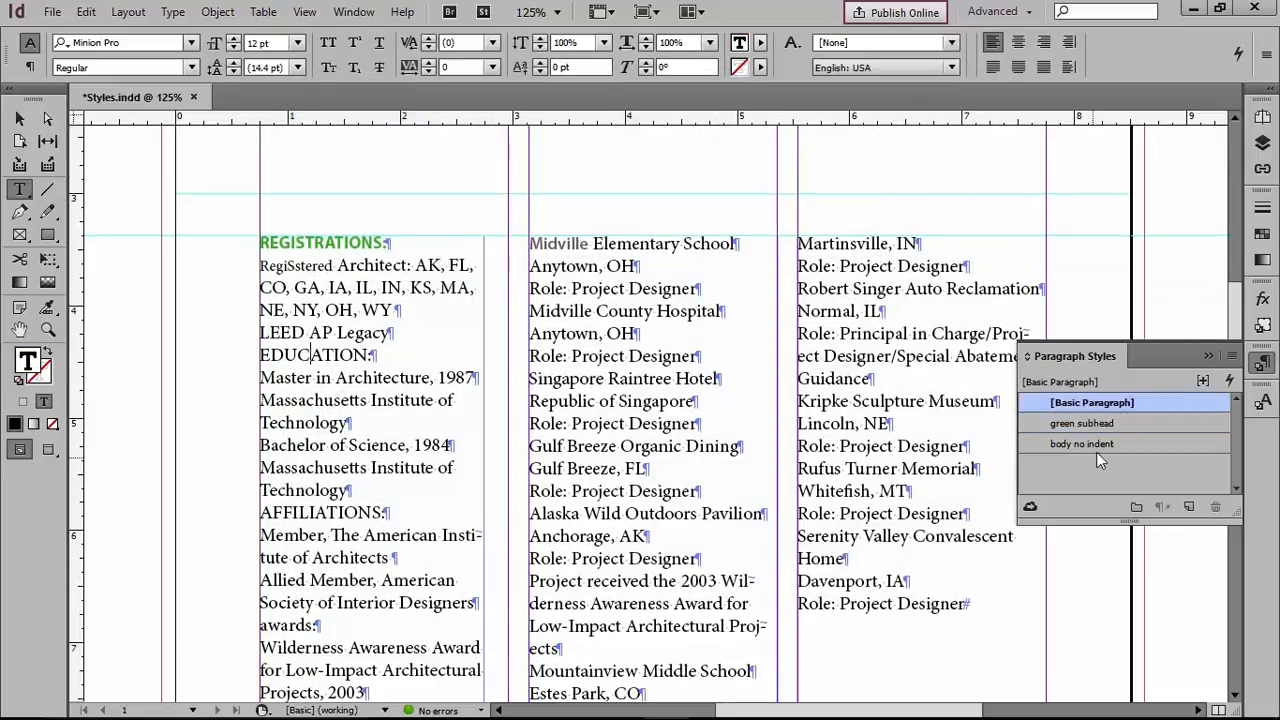
left_click(1069, 420)
scroll(454, 340, "down", 2)
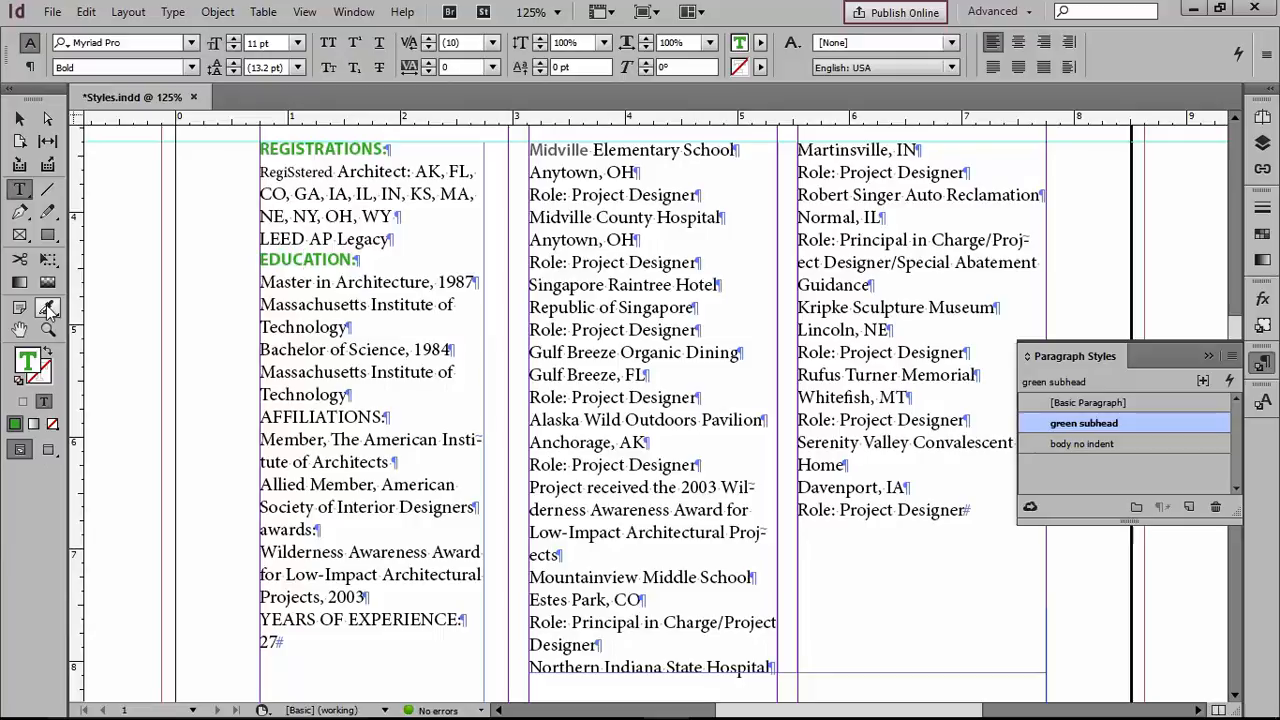
Step: Copy the EDUCATION heading's formatting with the Eyedropper tool to the AFFILIATIONS, awards and YEARS OF EXPERIENCE headings
left_click(47, 309)
left_click(47, 310)
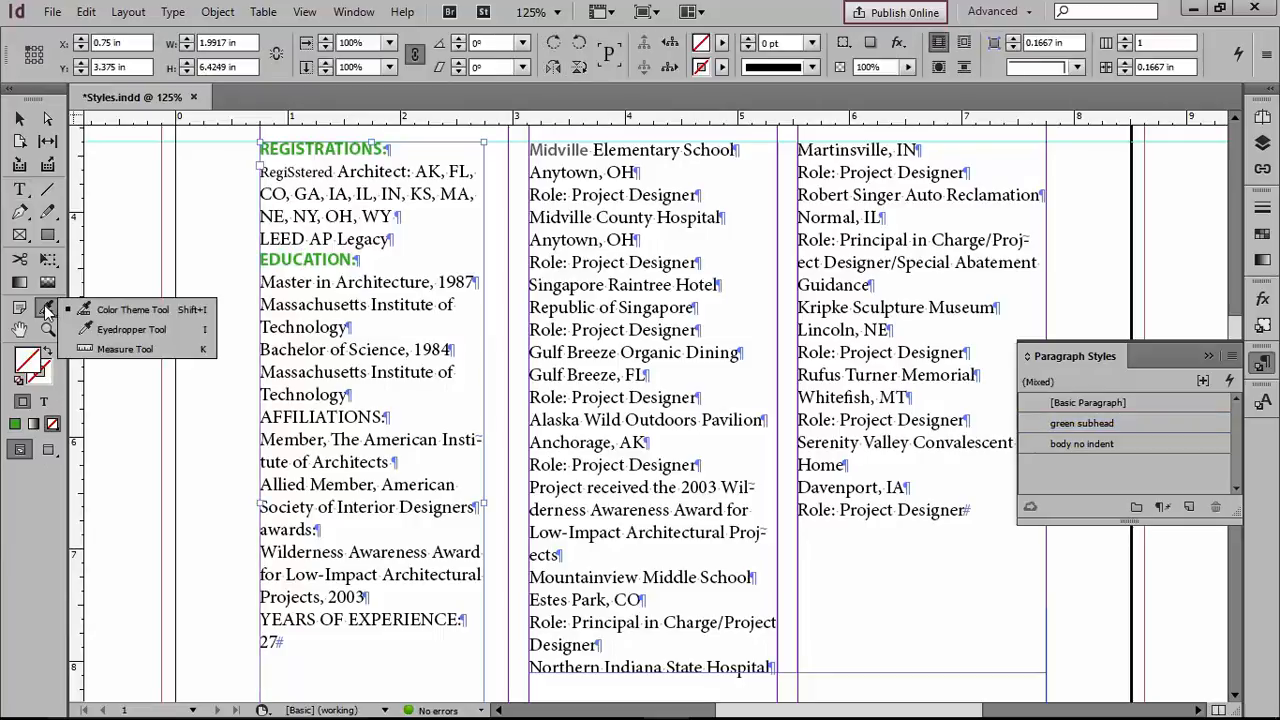
left_click(130, 329)
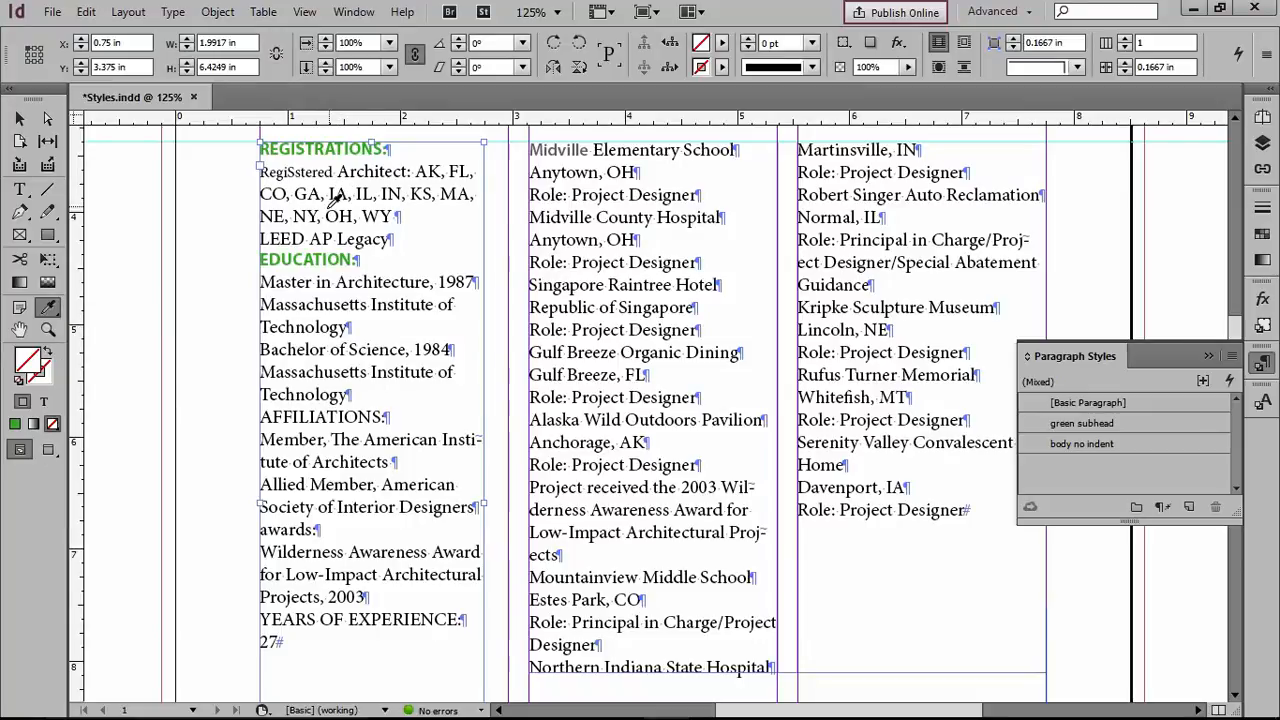
left_click(20, 190)
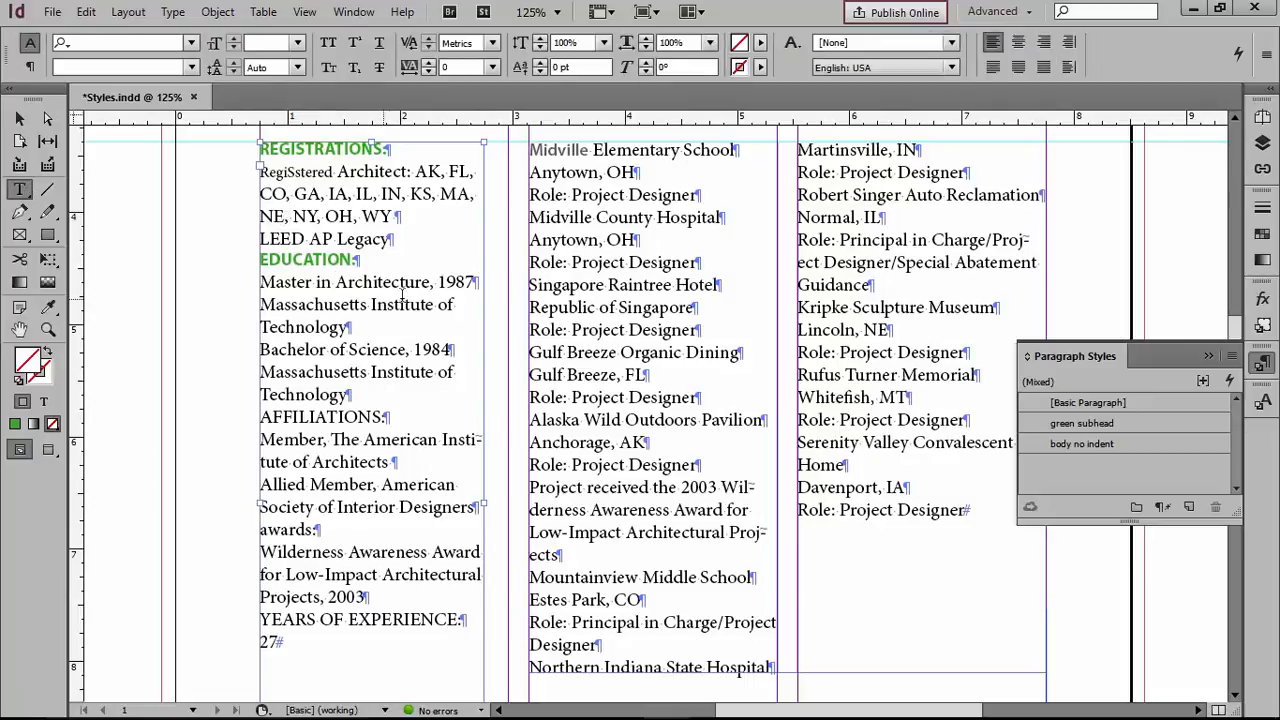
left_click(318, 259)
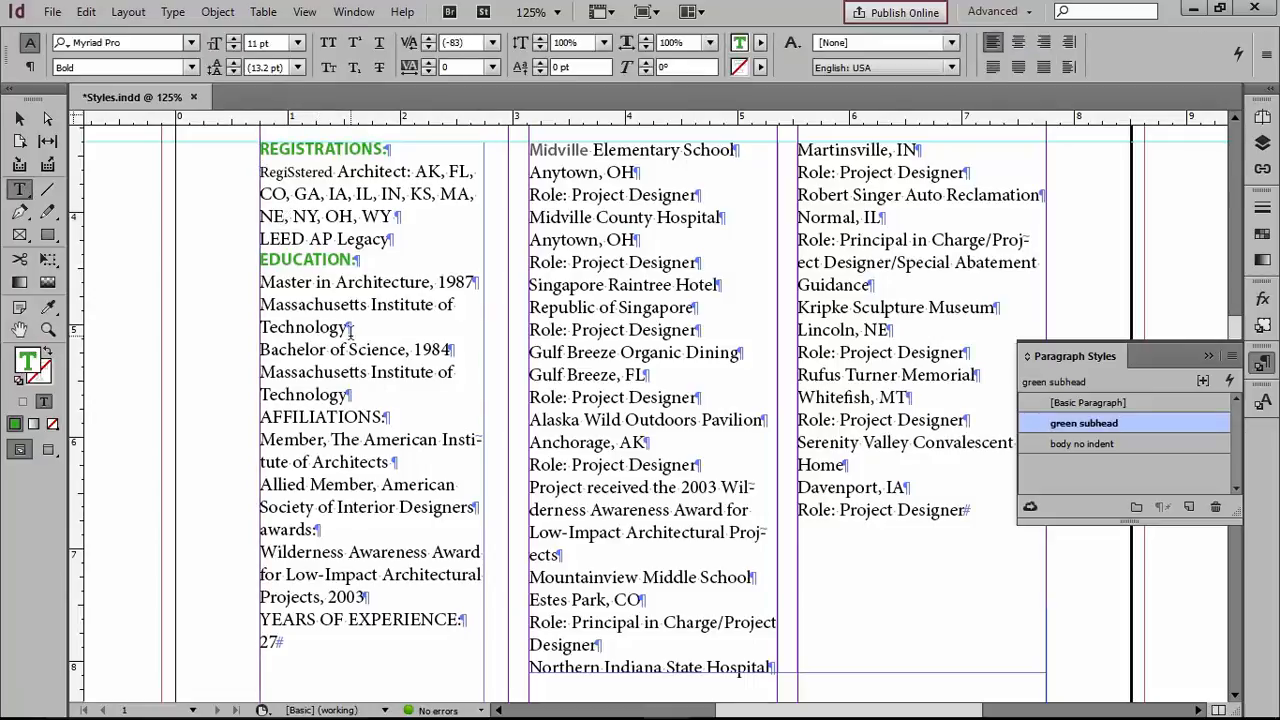
left_click(49, 309)
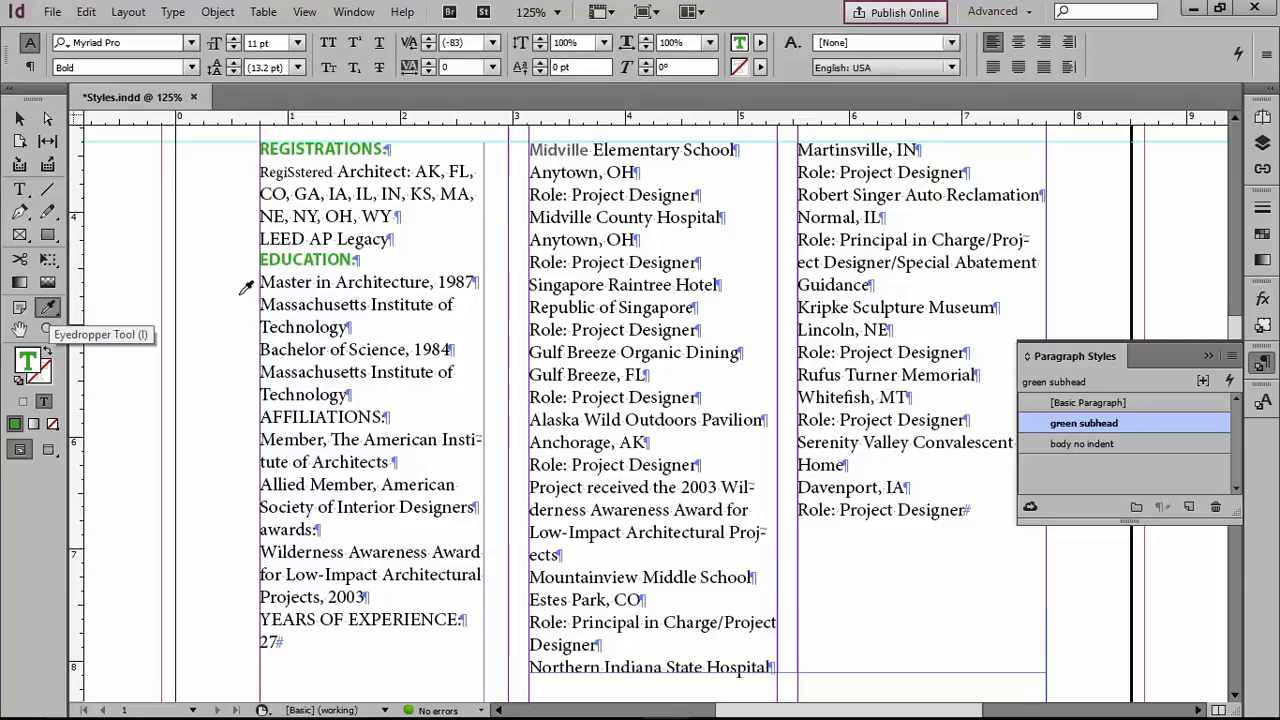
left_click(311, 250)
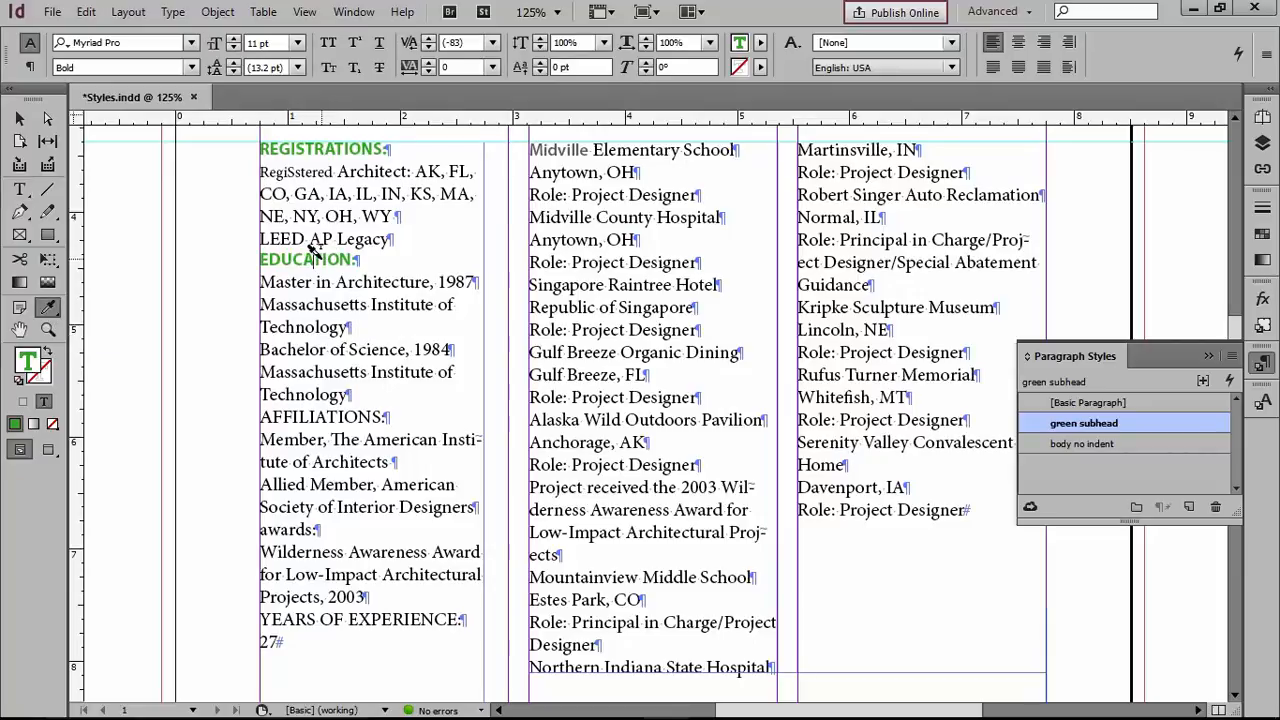
left_click(306, 412)
left_click(272, 525)
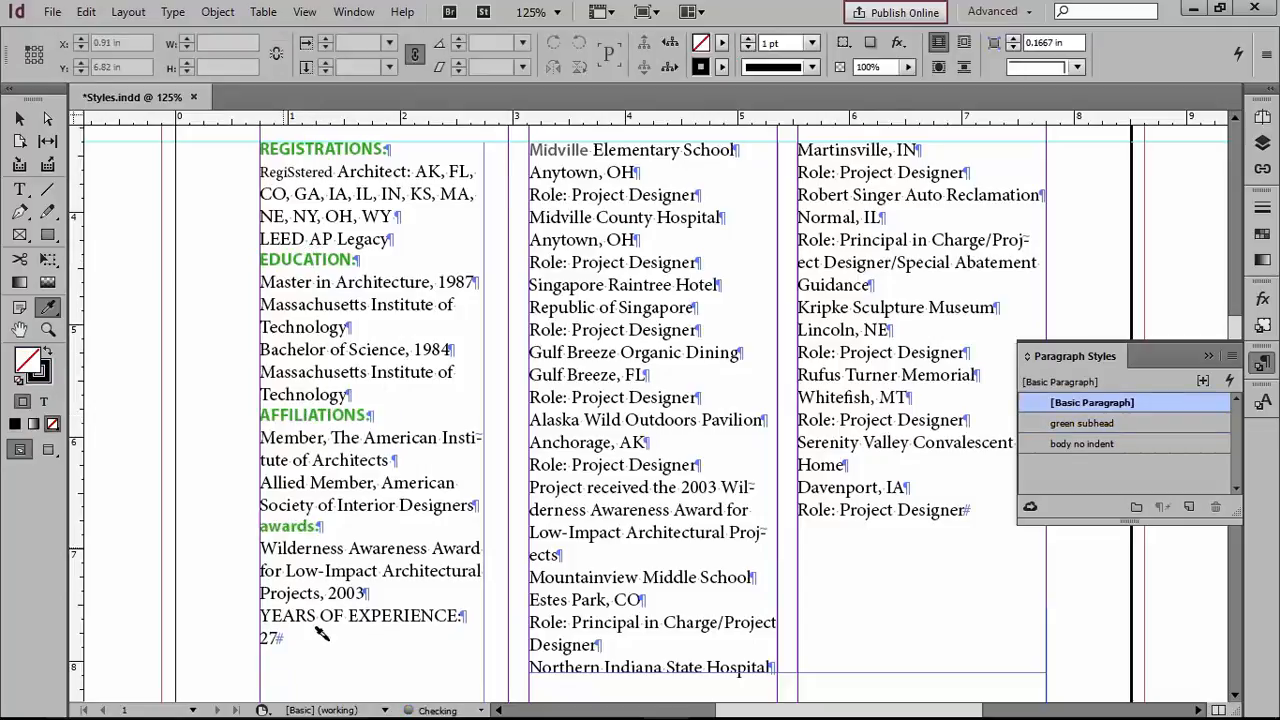
left_click(312, 610)
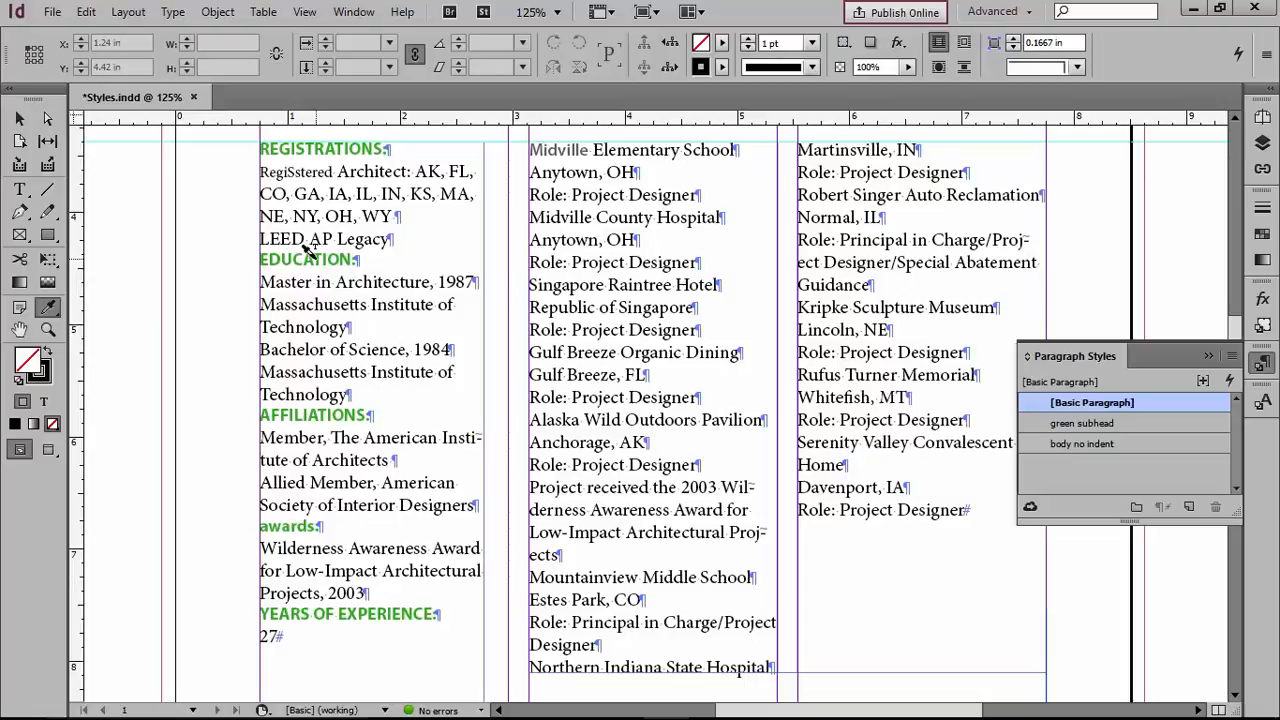
Step: Set the word "awards" in its green heading to All Caps
left_click(20, 190)
left_click(270, 524)
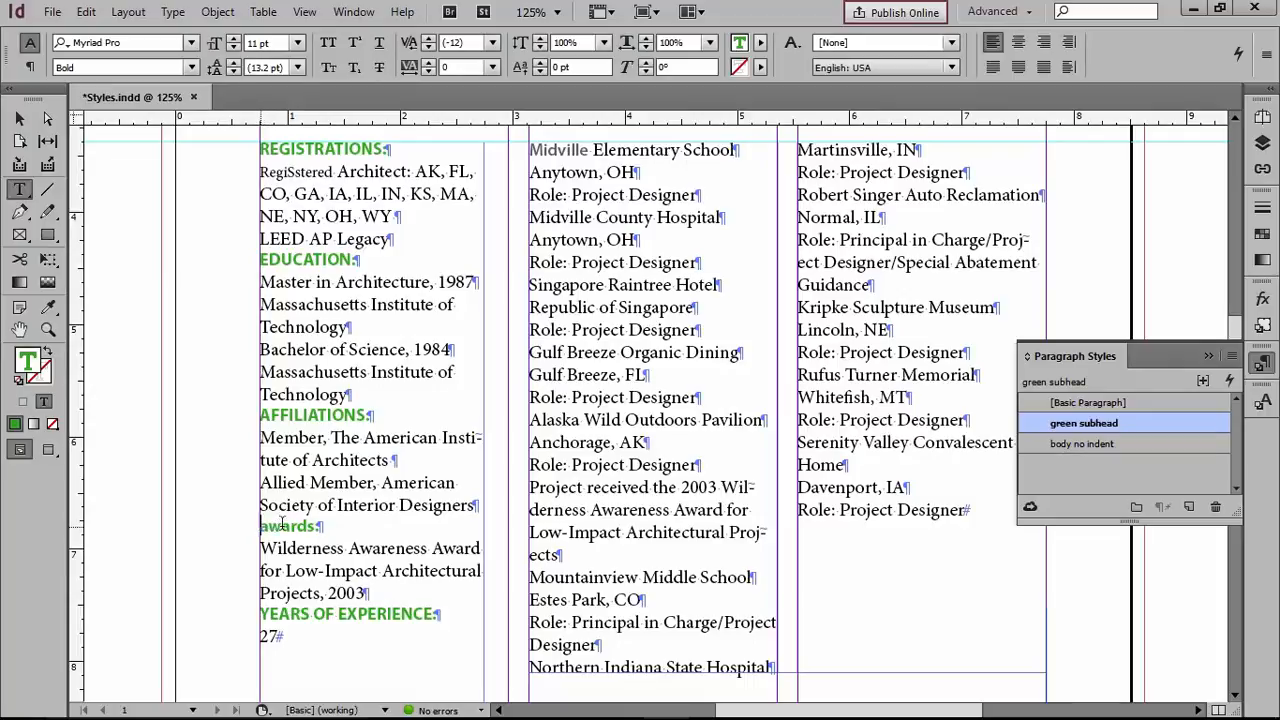
left_click_drag(260, 525, 316, 526)
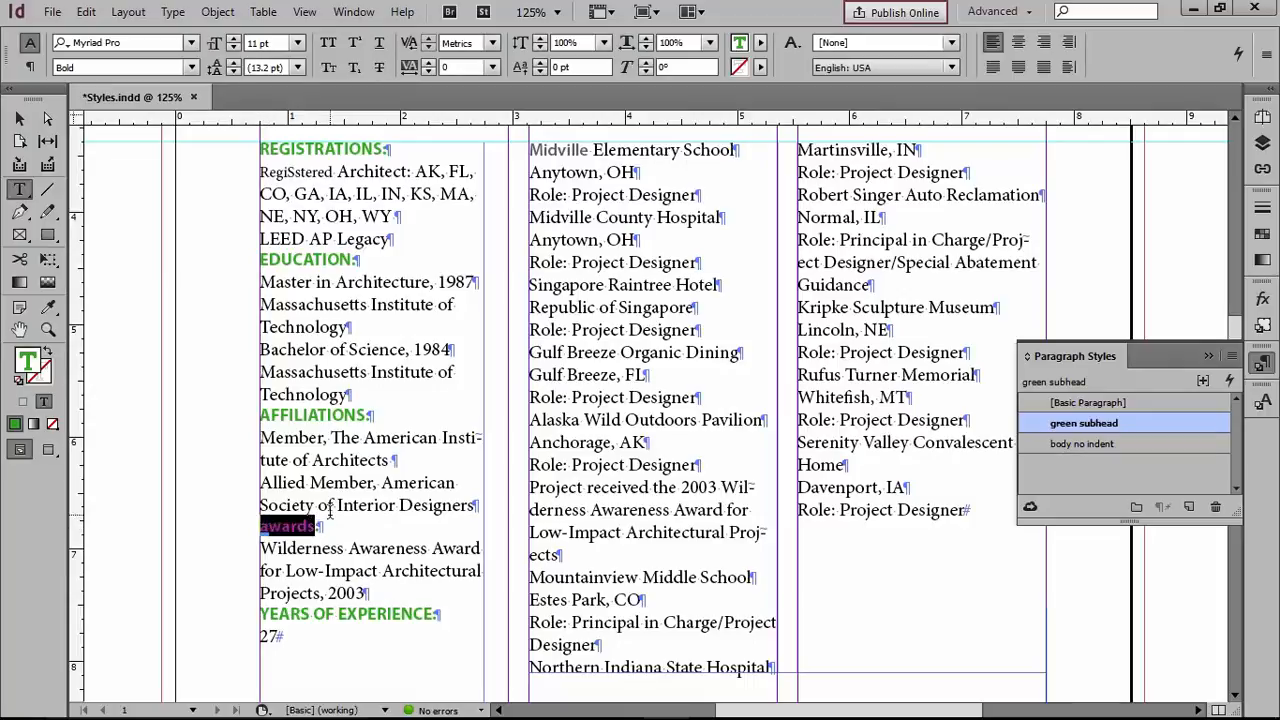
left_click(328, 43)
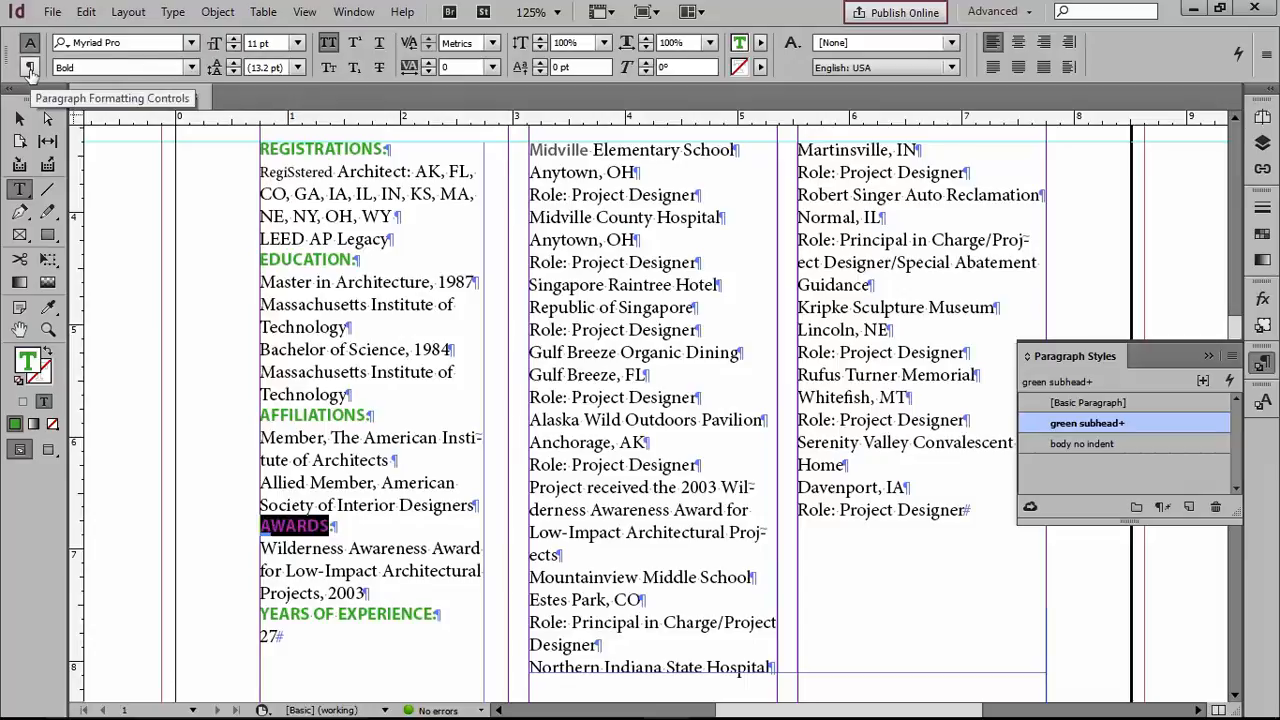
Step: Set the space before the AWARDS heading to 0.125 in
left_click(30, 67)
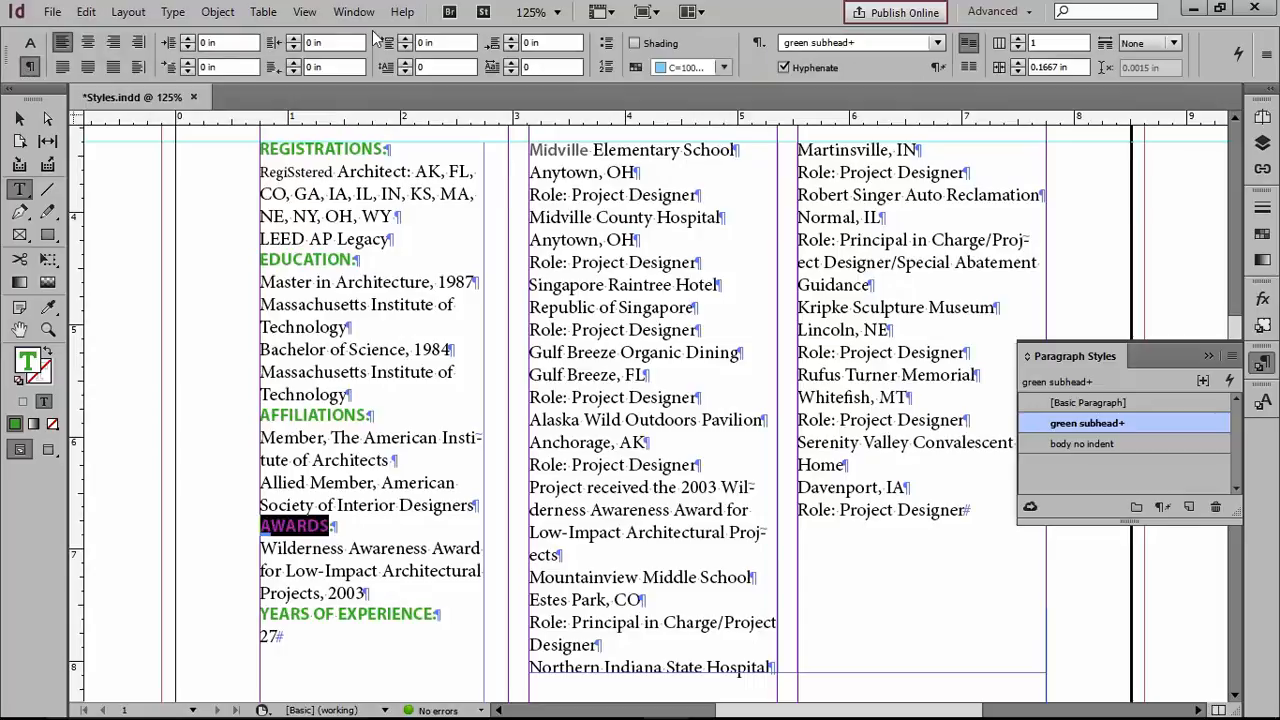
left_click(405, 41)
left_click(405, 41)
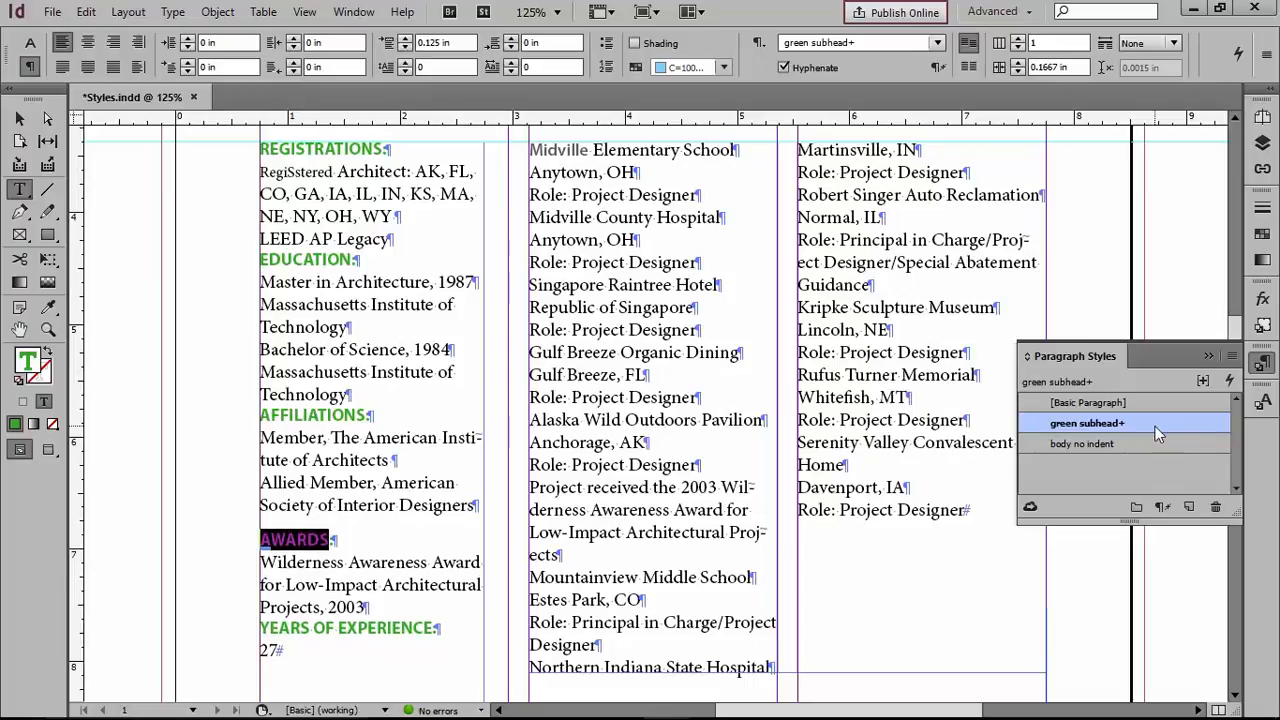
Step: Redefine the green subhead style to match the overridden formatting of the AWARDS heading
mouse_move(1151, 428)
left_click(1232, 358)
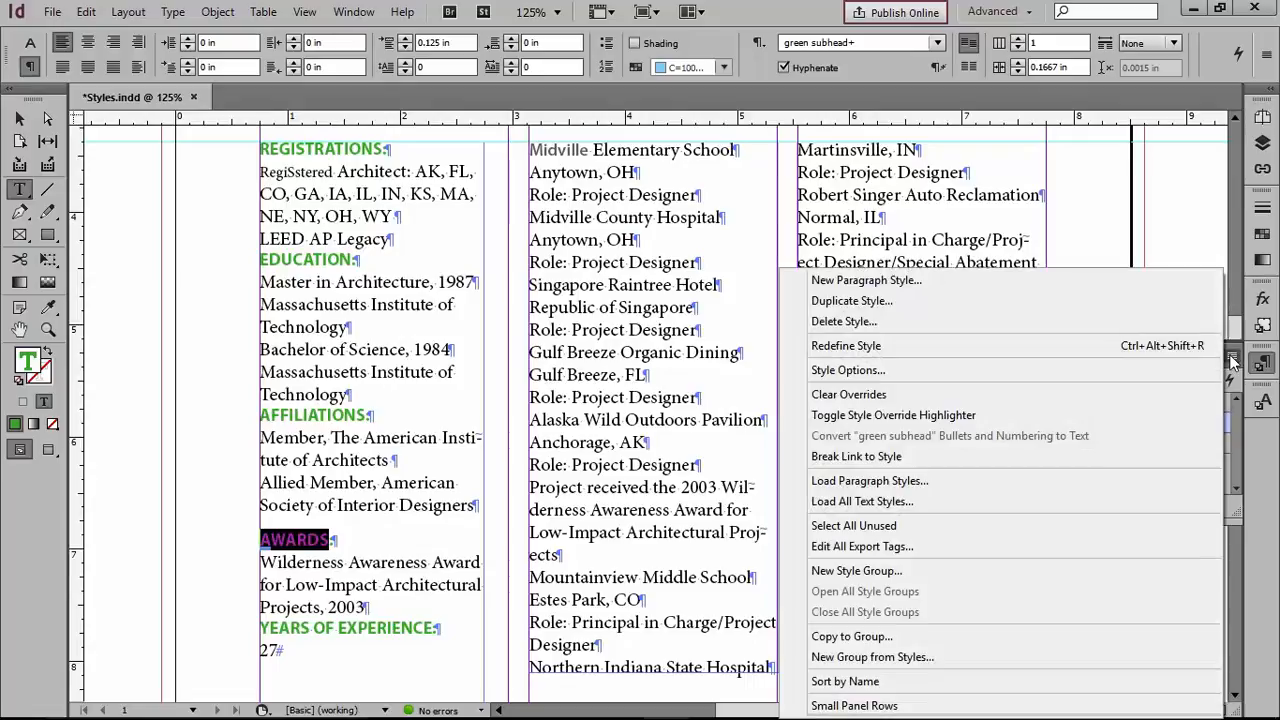
left_click(875, 347)
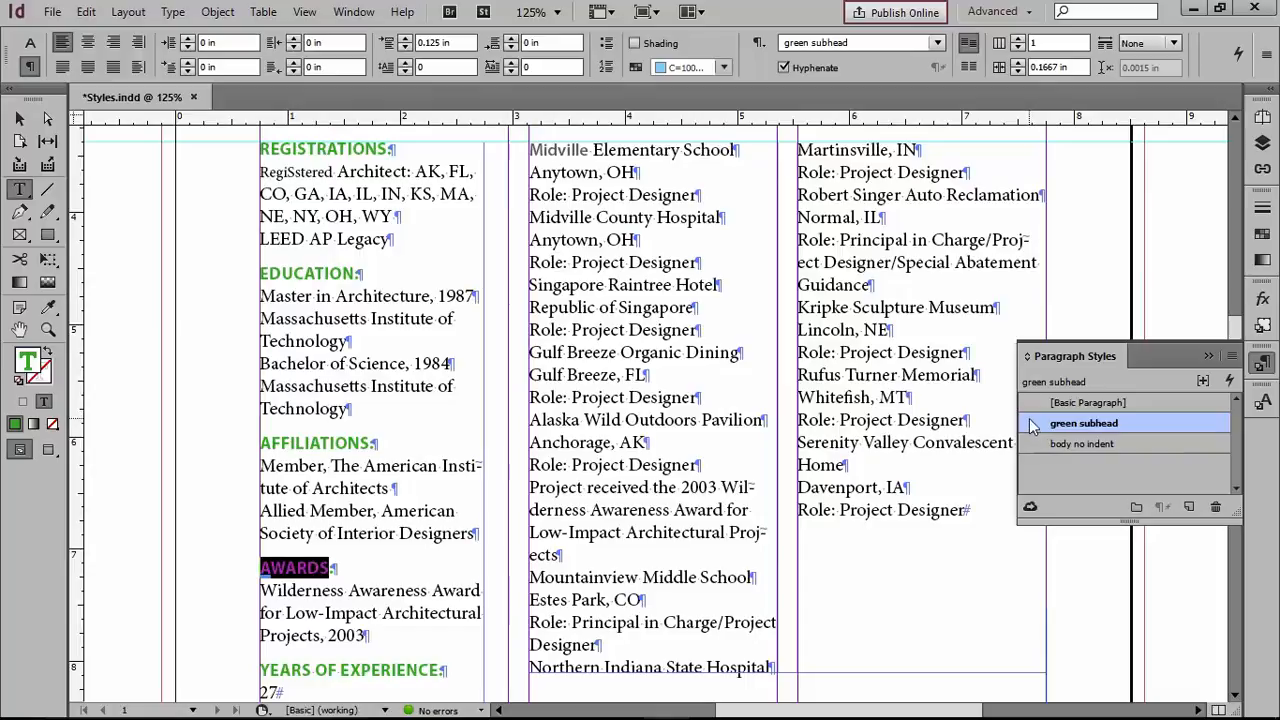
Step: Review the general settings and basic character formats of the green subhead style without changing them
double_click(1084, 423)
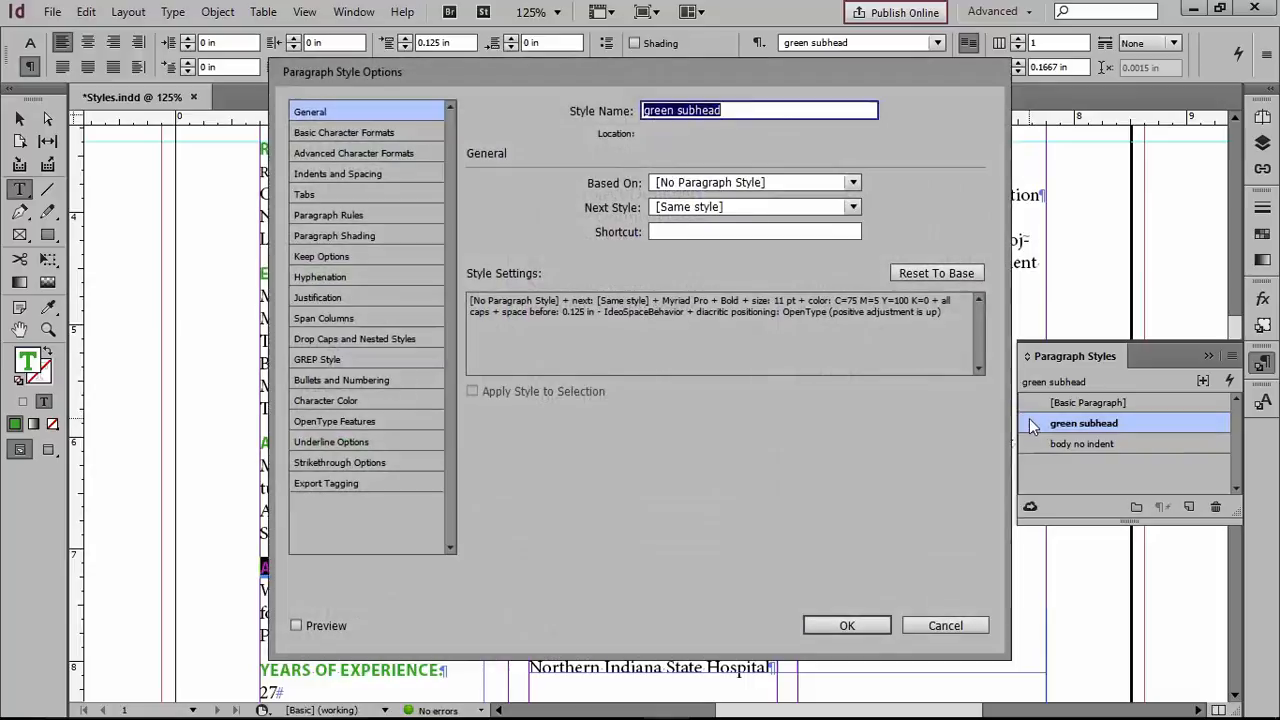
left_click(325, 132)
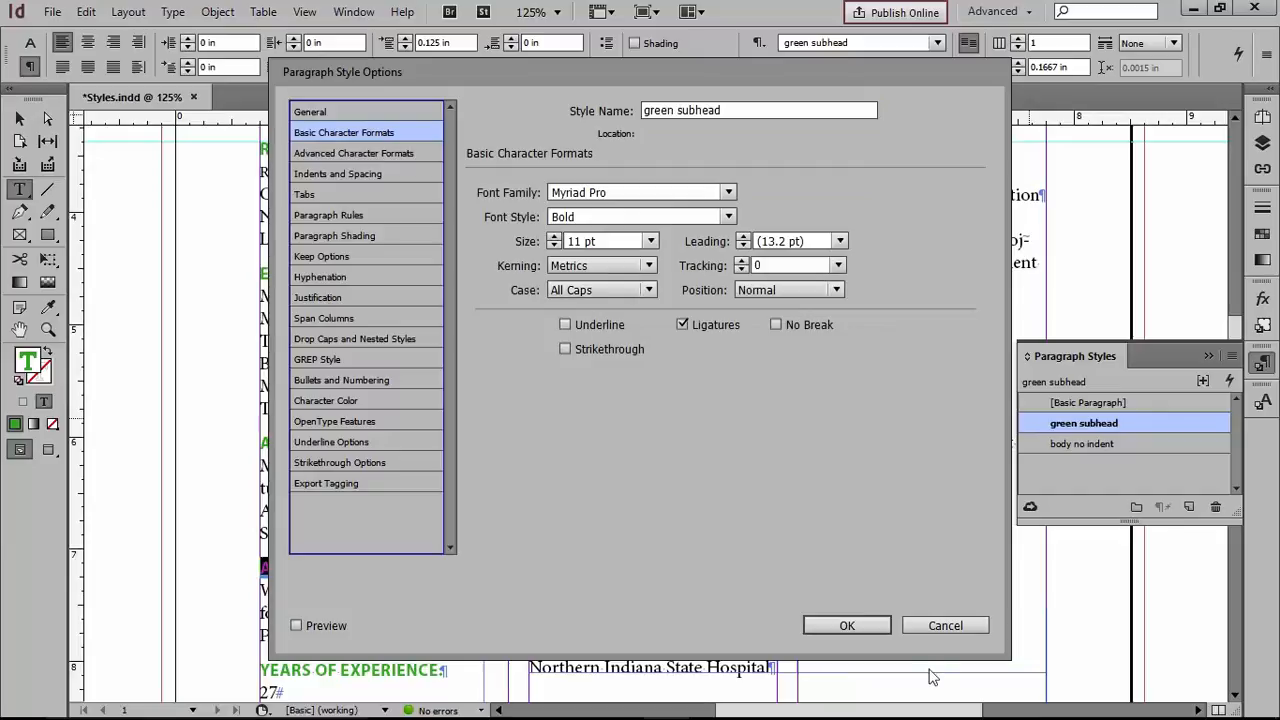
left_click(945, 622)
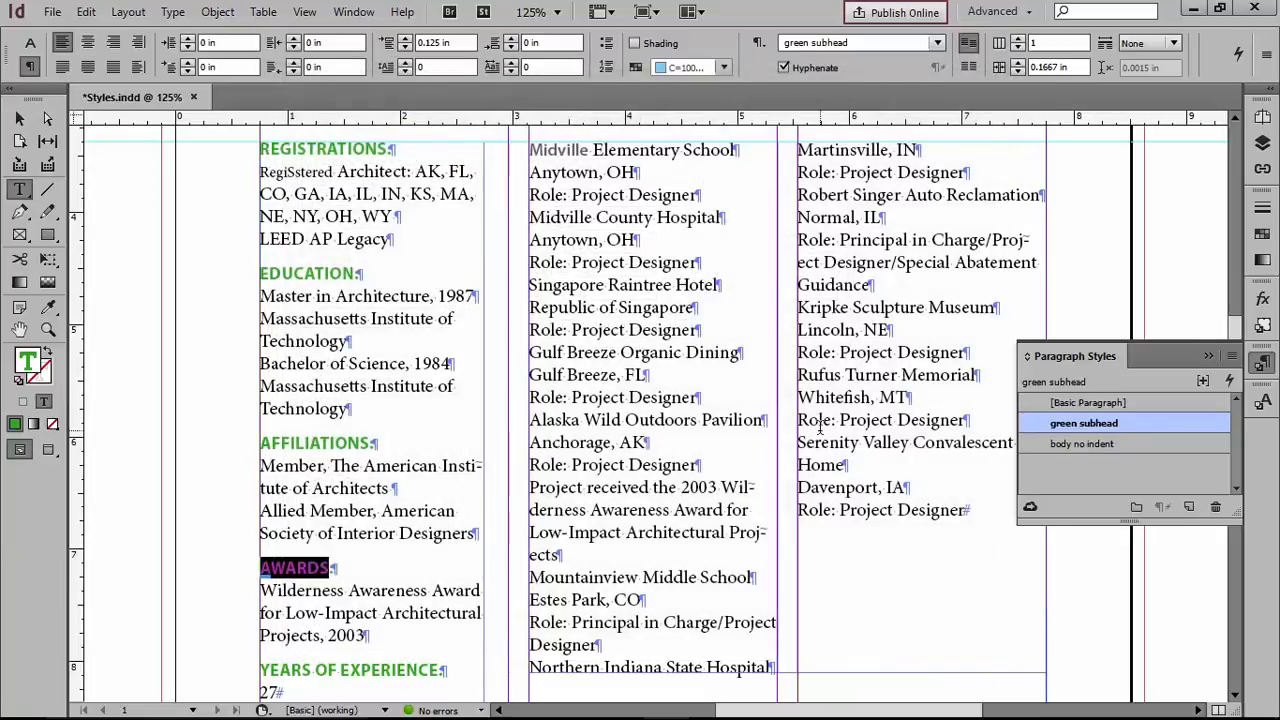
Step: Delete the stray capital S from the word "Registered" beneath the REGISTRATIONS heading
scroll(818, 429, "down", 5)
scroll(818, 429, "up", 4)
left_click(295, 172)
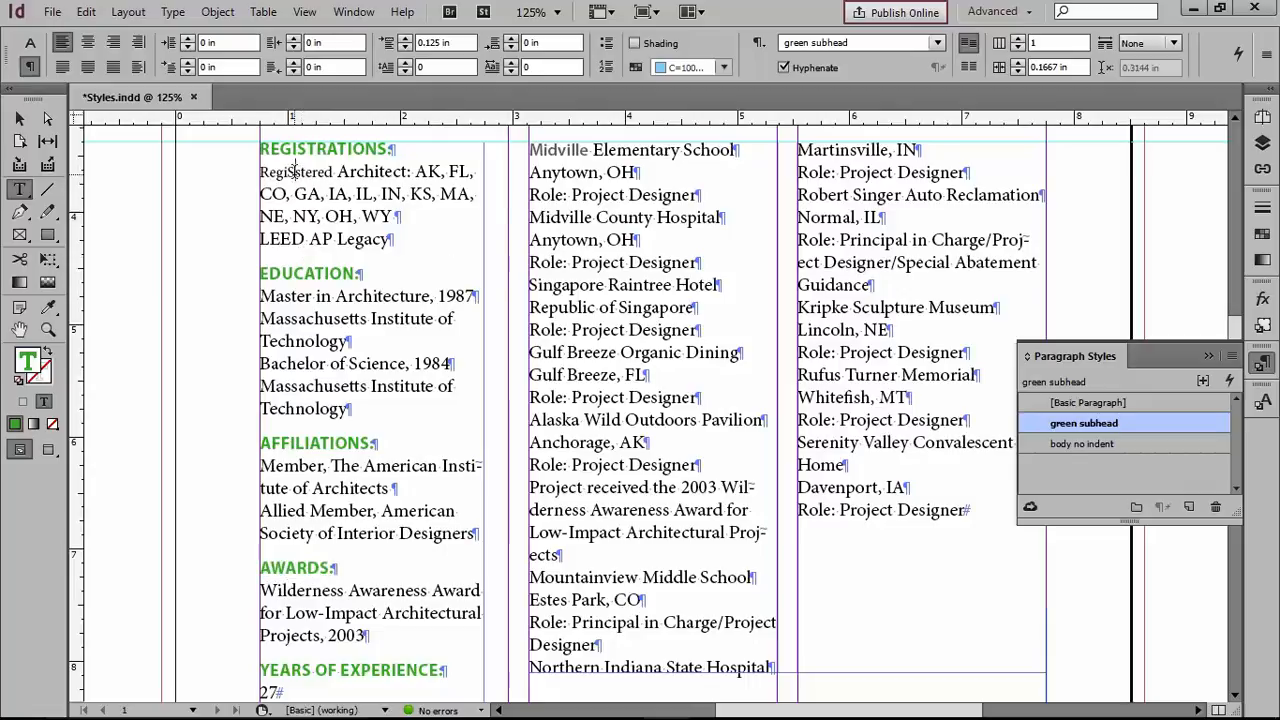
key("BackSpace")
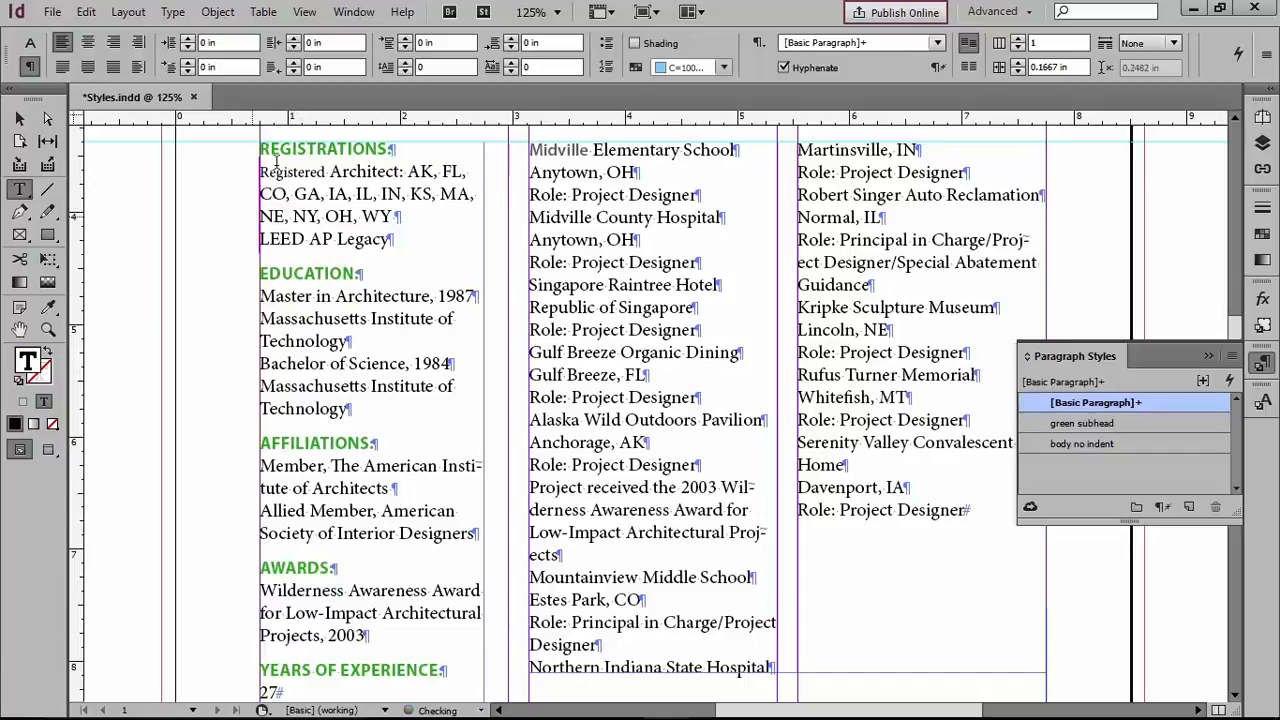
Step: Create a paragraph style from the smaller body text formatting of the word "Registered"
triple_click(283, 171)
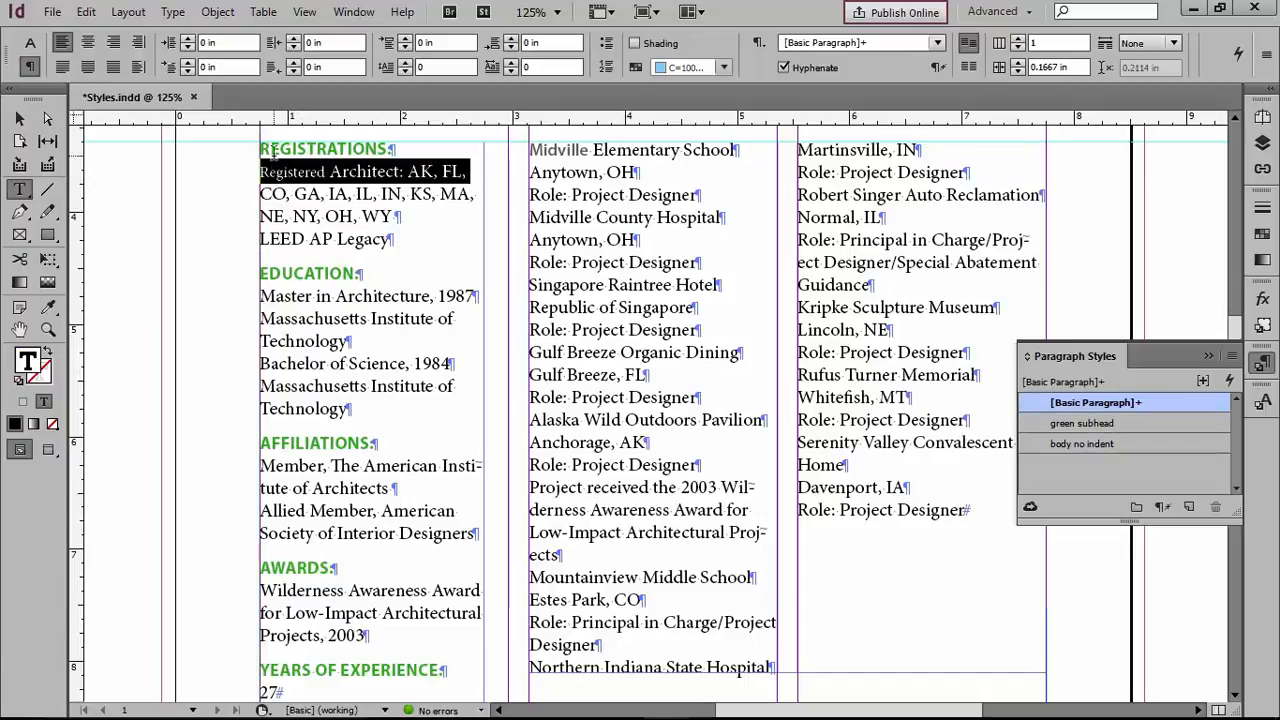
double_click(290, 170)
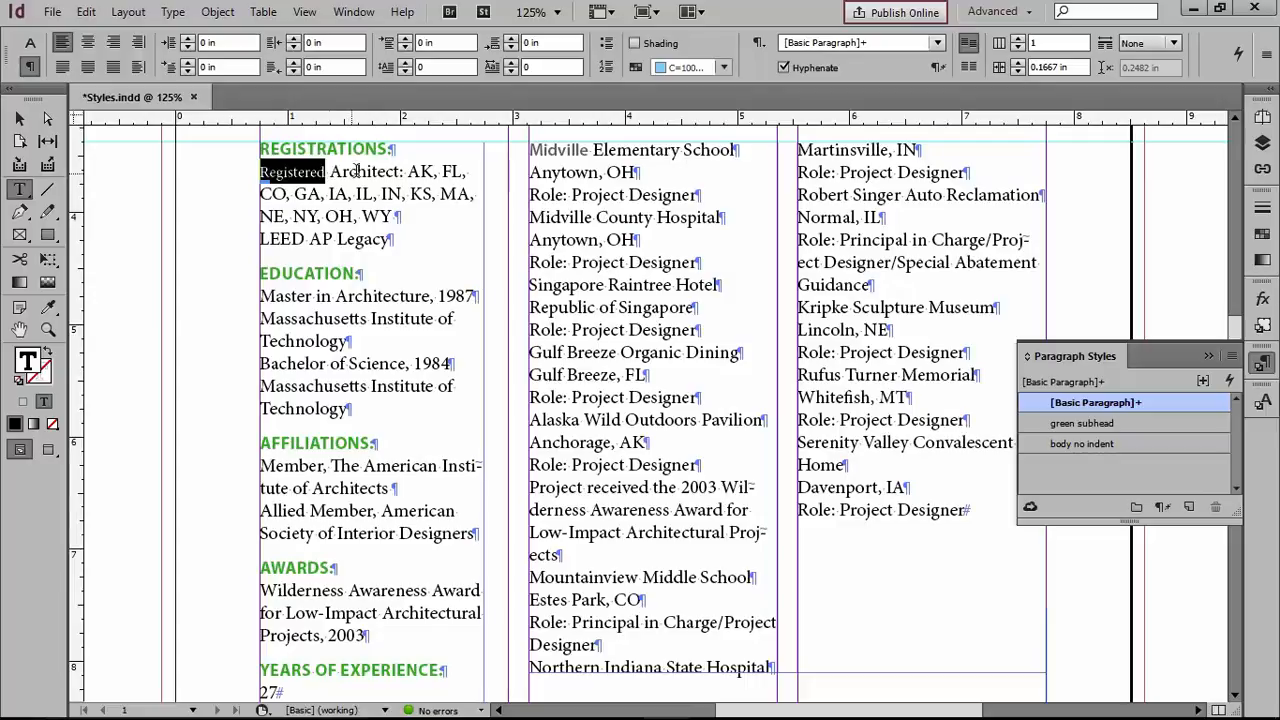
left_click(1190, 510)
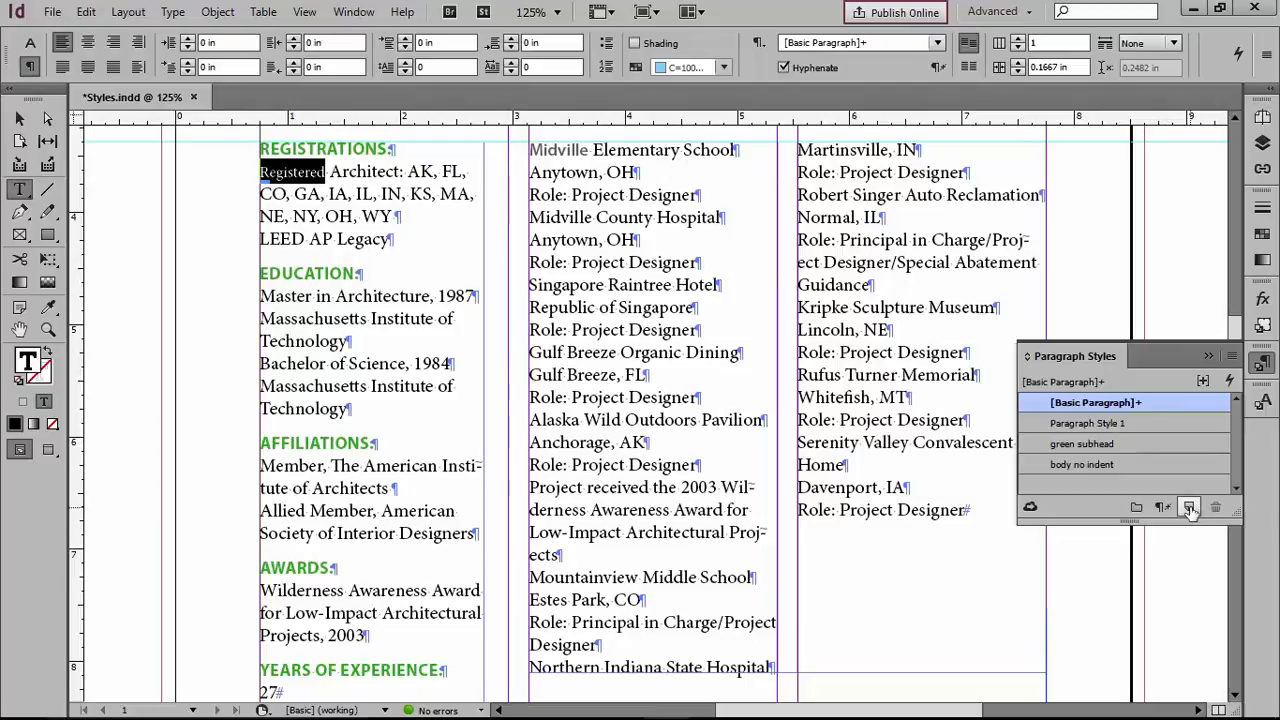
Step: Rename the new paragraph style as "body sidehead"
double_click(1040, 424)
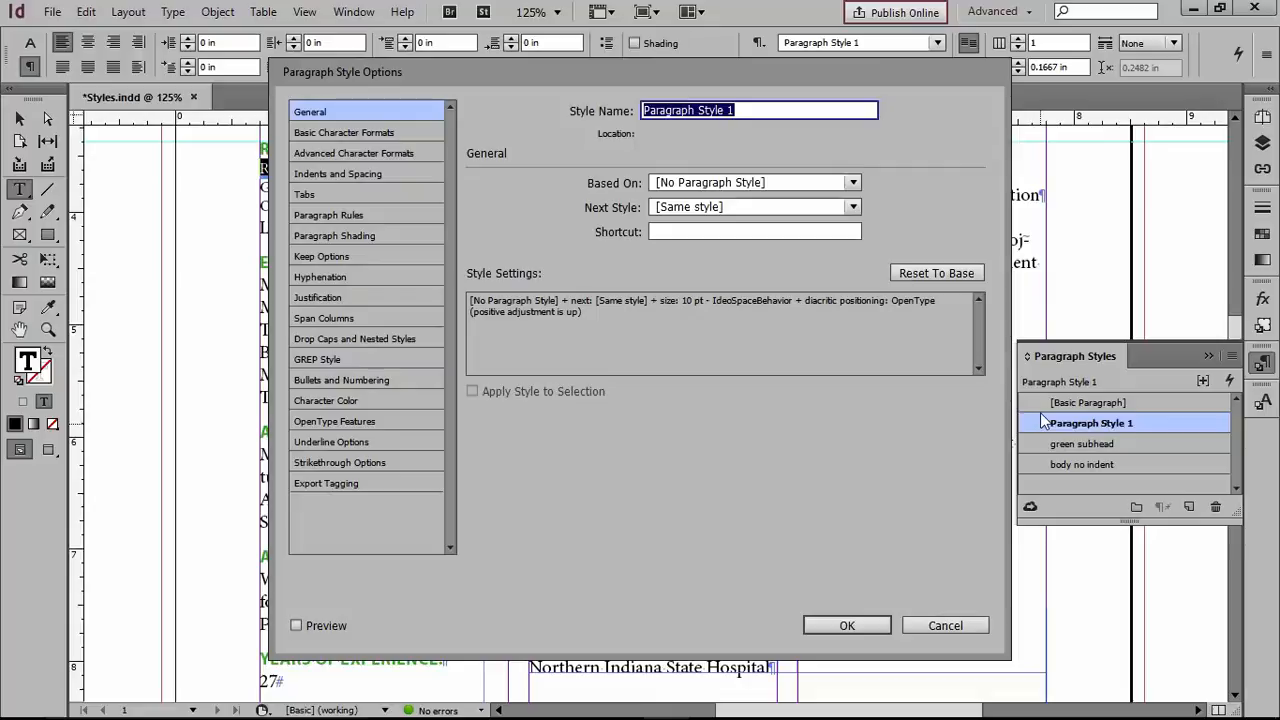
type("body sidehead")
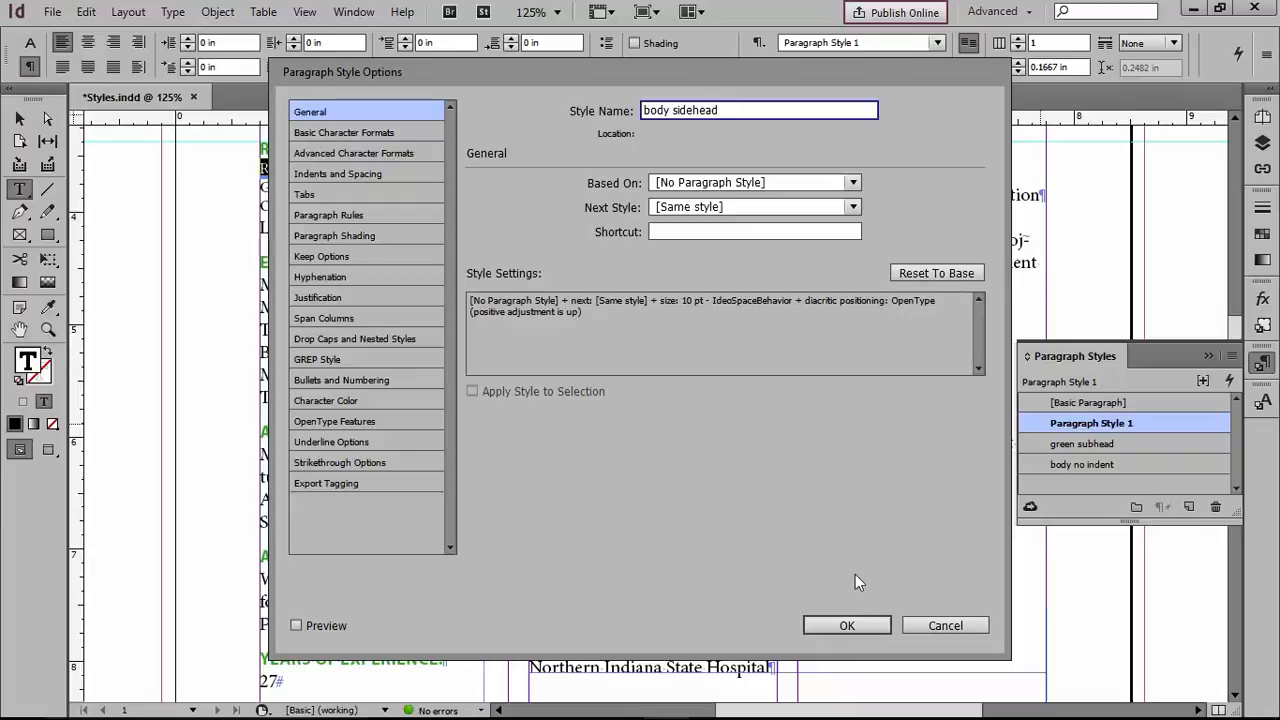
left_click(840, 622)
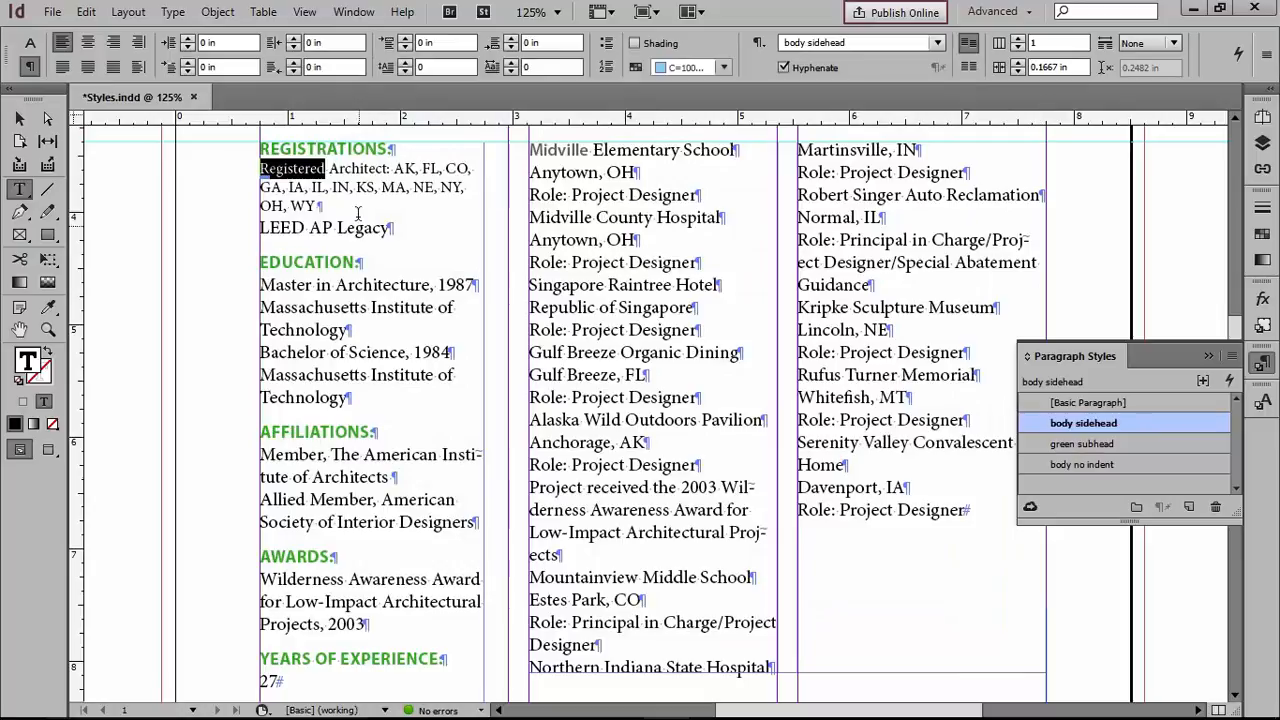
Step: Apply the body sidehead style to all the paragraphs beneath the REGISTRATIONS and EDUCATION headings
left_click(388, 172)
left_click_drag(317, 170, 396, 228)
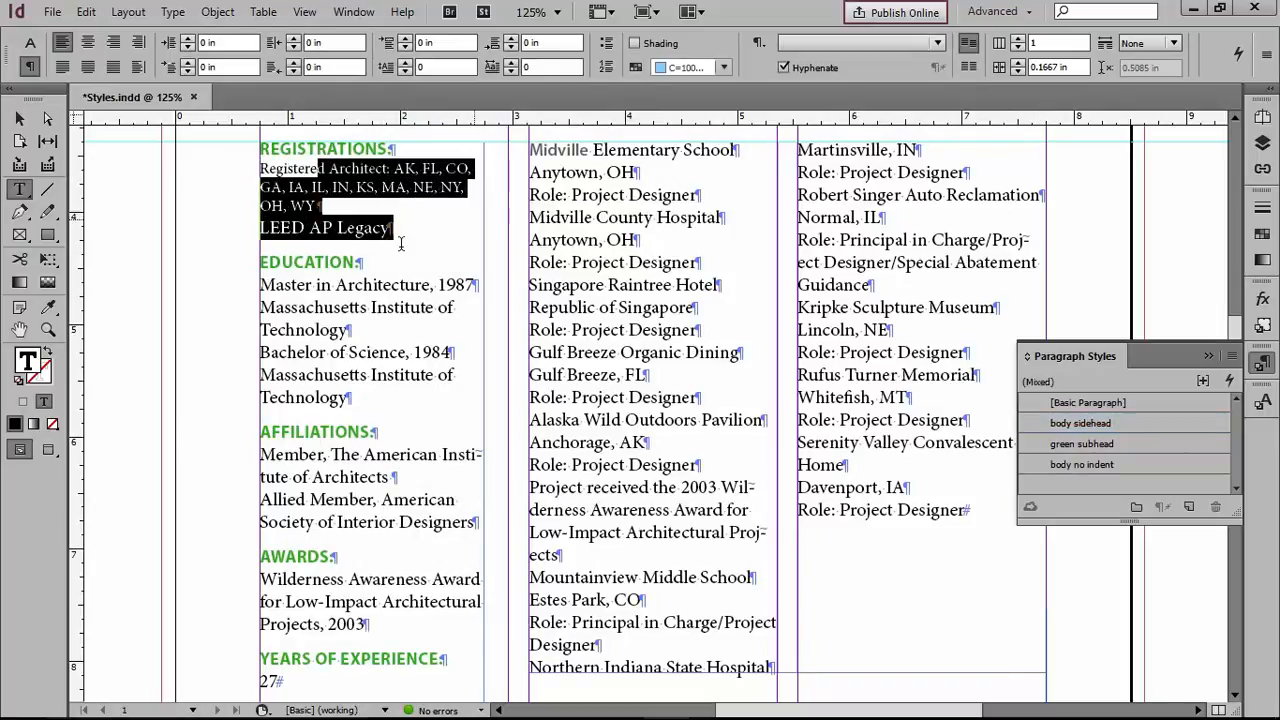
left_click(1052, 424)
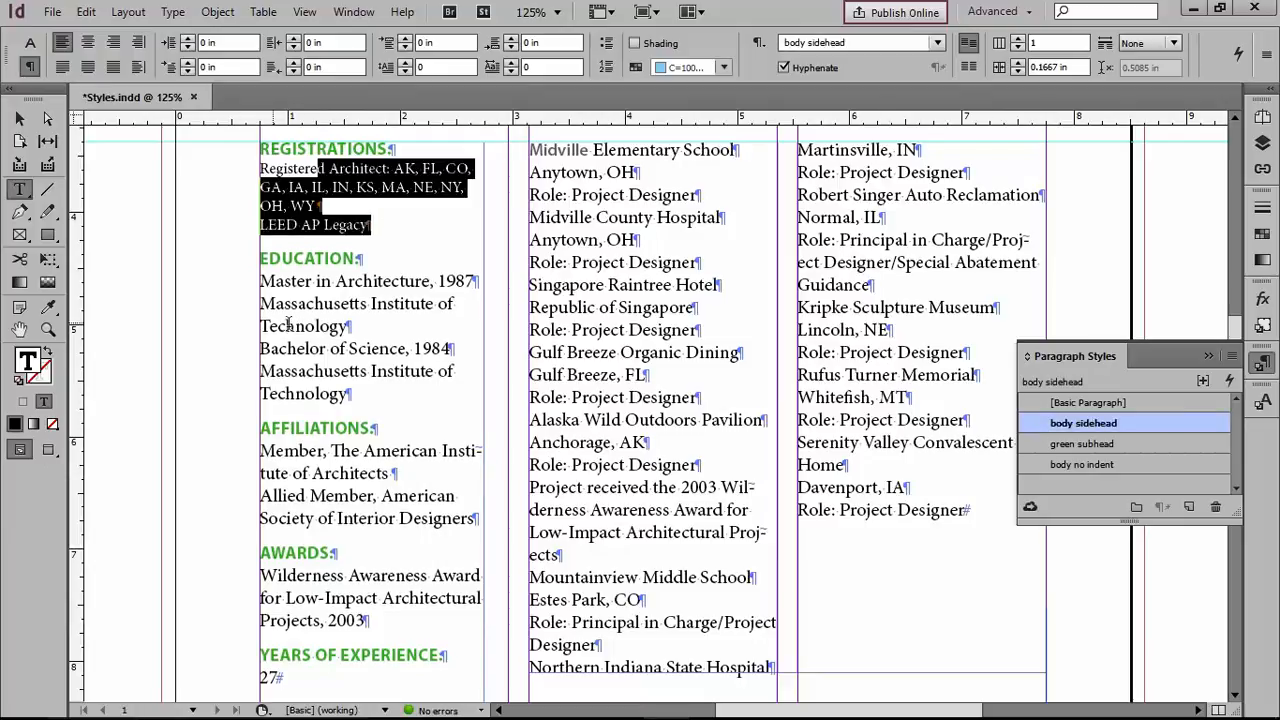
left_click_drag(284, 281, 305, 393)
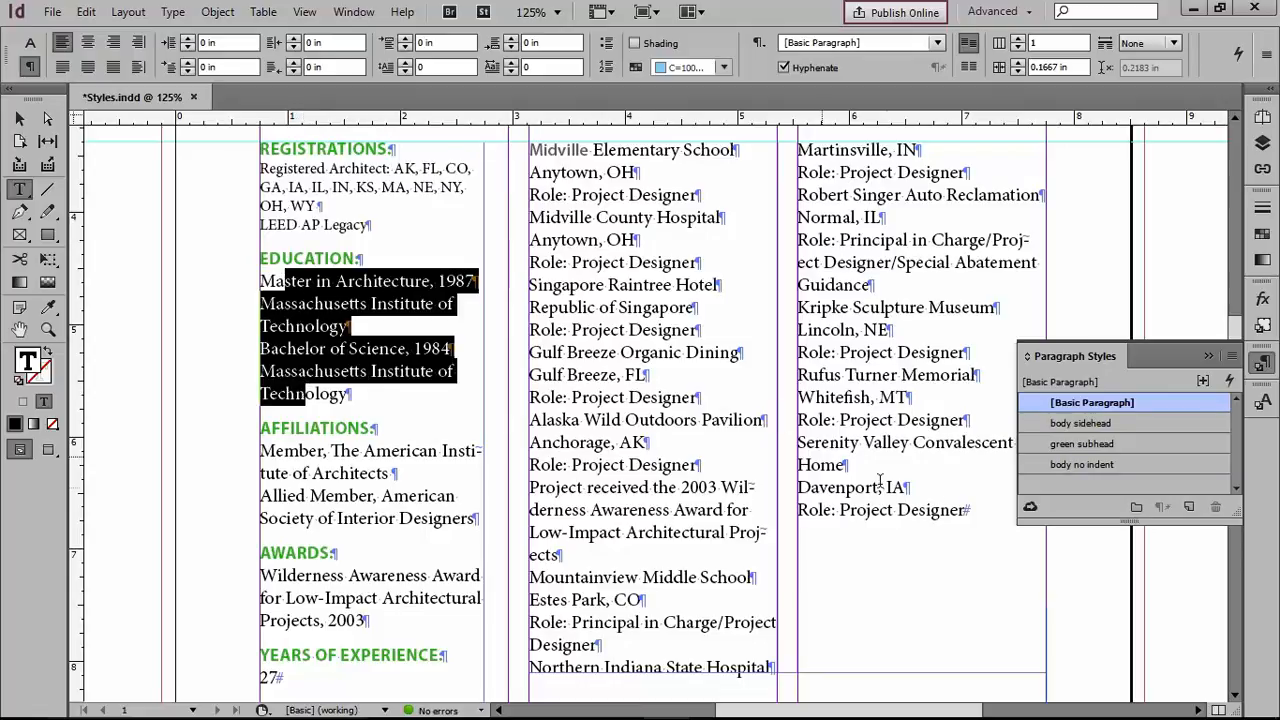
left_click(1048, 428)
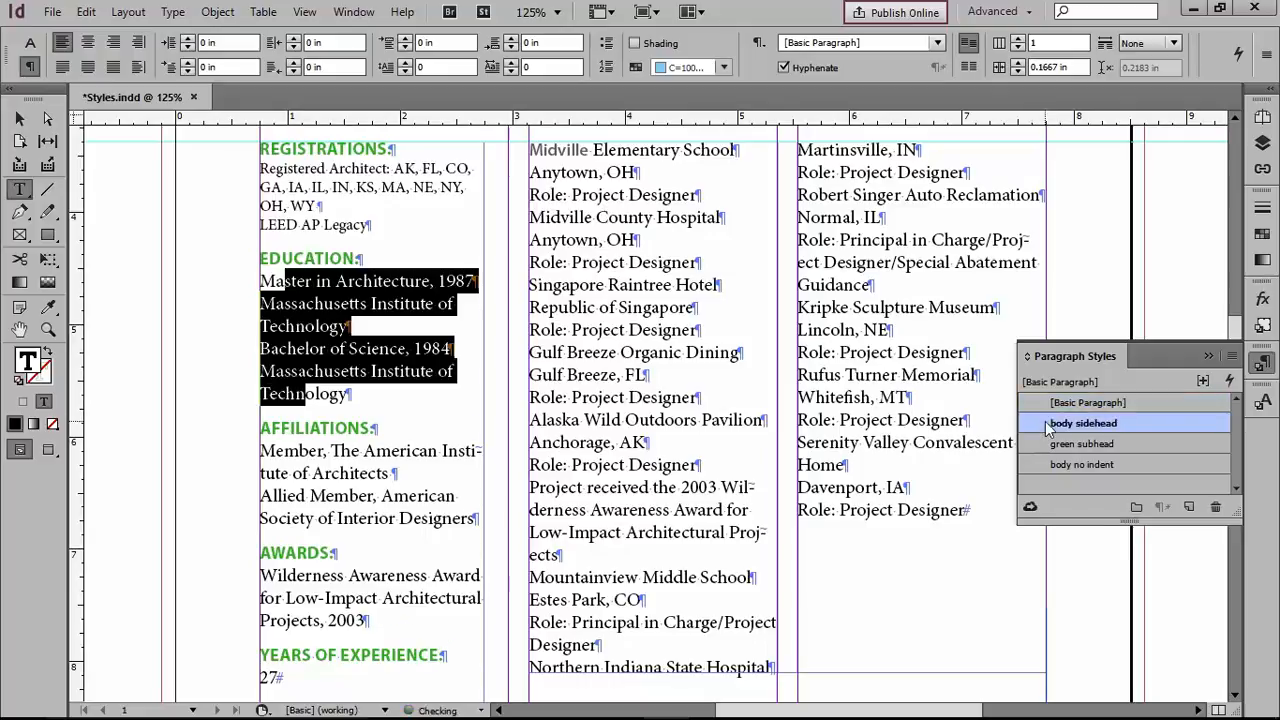
scroll(695, 370, "down", 1)
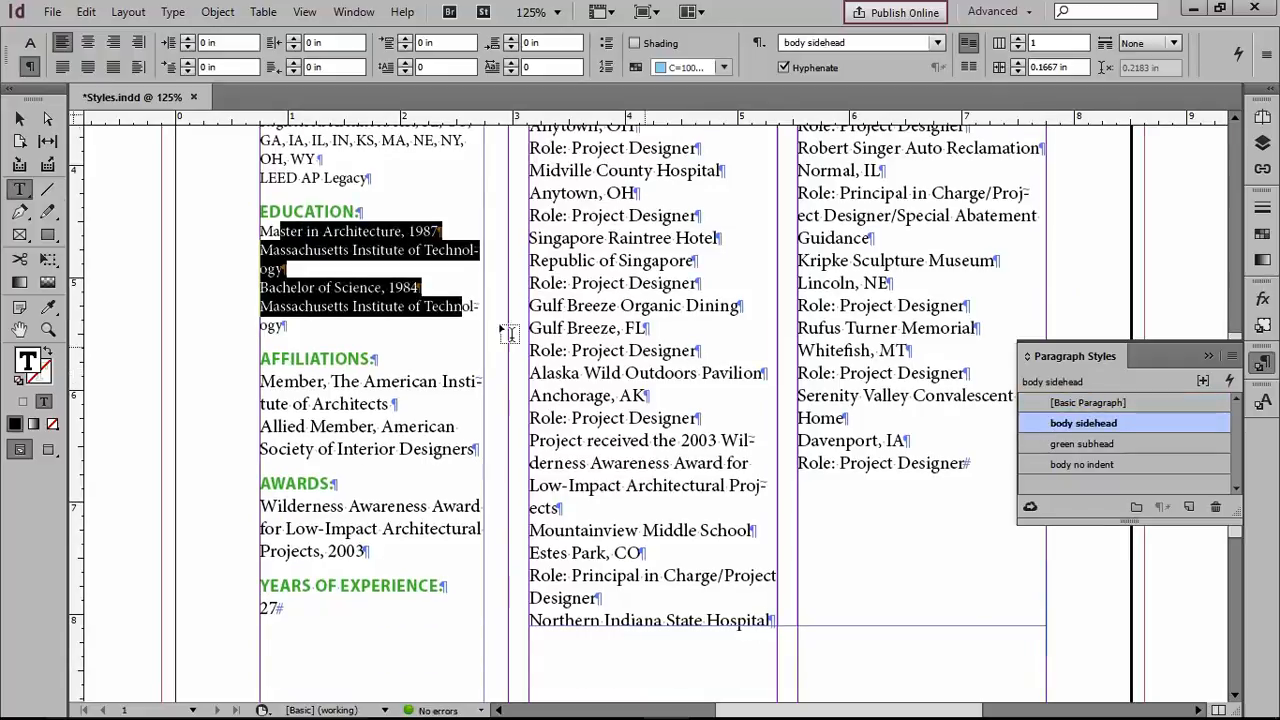
Step: Copy the body sidehead formatting with the Eyedropper to the text under AFFILIATIONS, AWARDS and YEARS OF EXPERIENCE and to the project list below Midville Elementary School
left_click(47, 307)
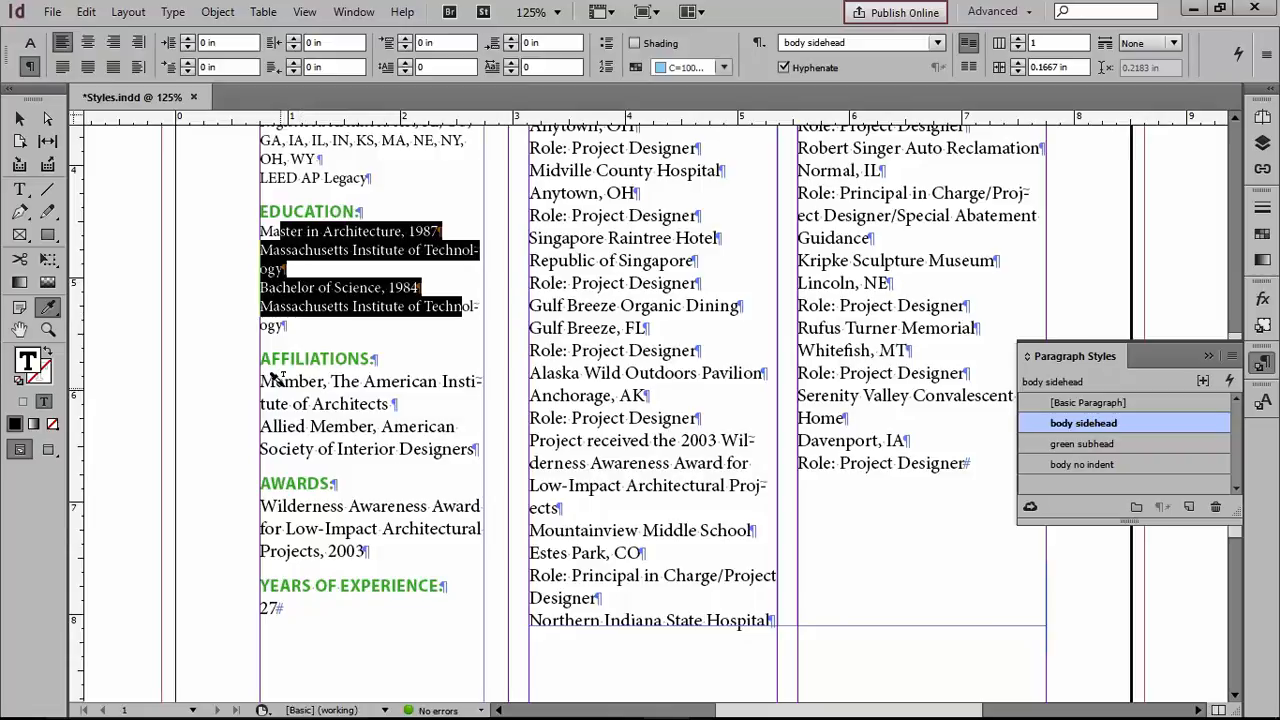
left_click_drag(279, 380, 330, 449)
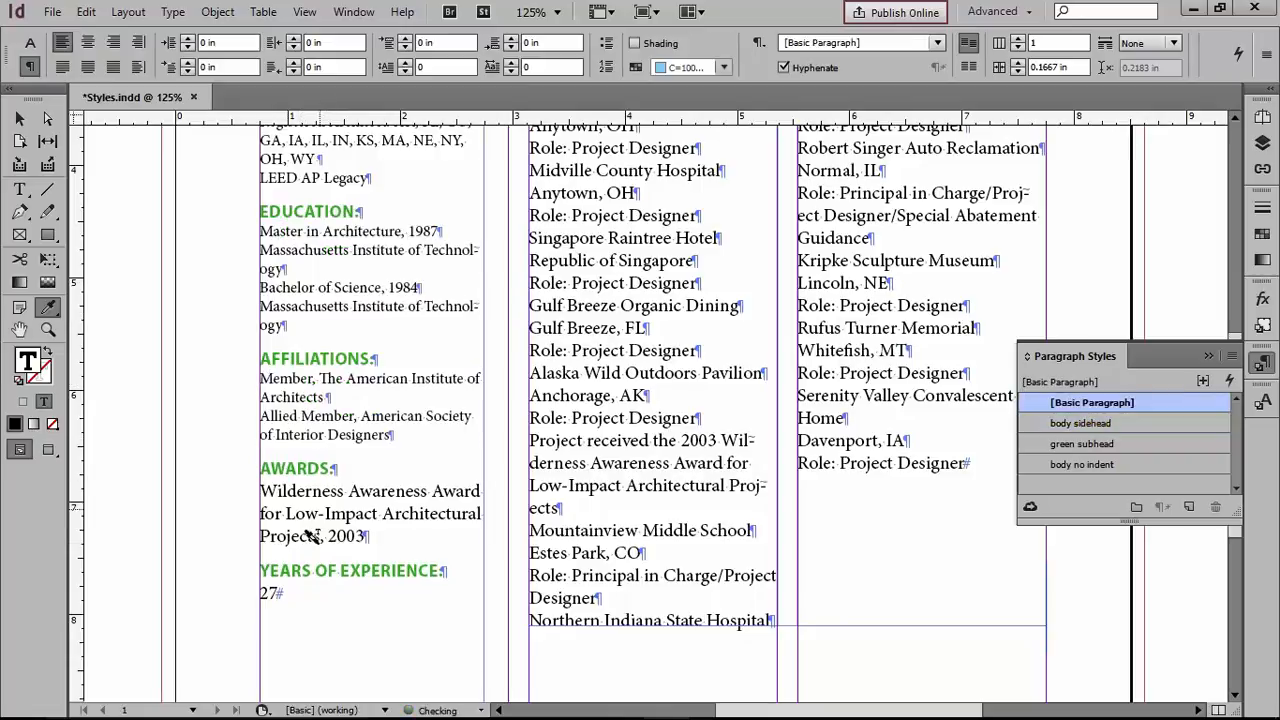
left_click_drag(305, 491, 266, 571)
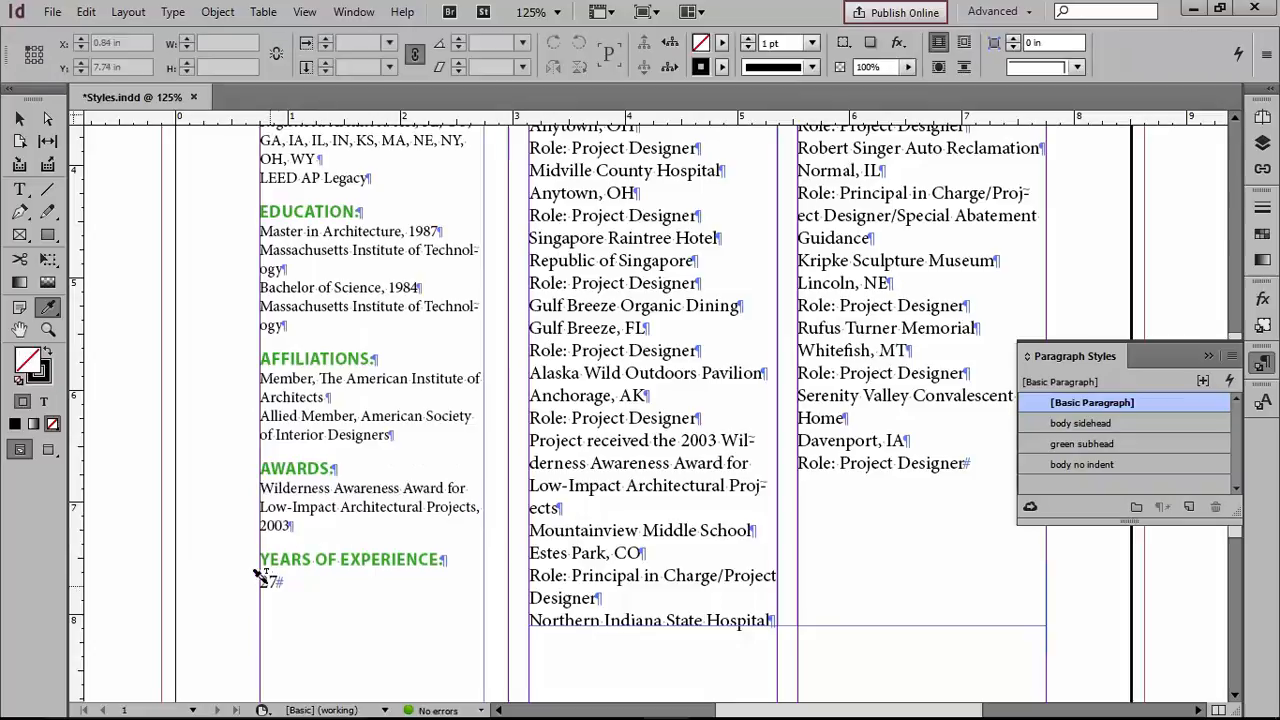
left_click(270, 582)
key("Escape")
scroll(703, 333, "up", 2)
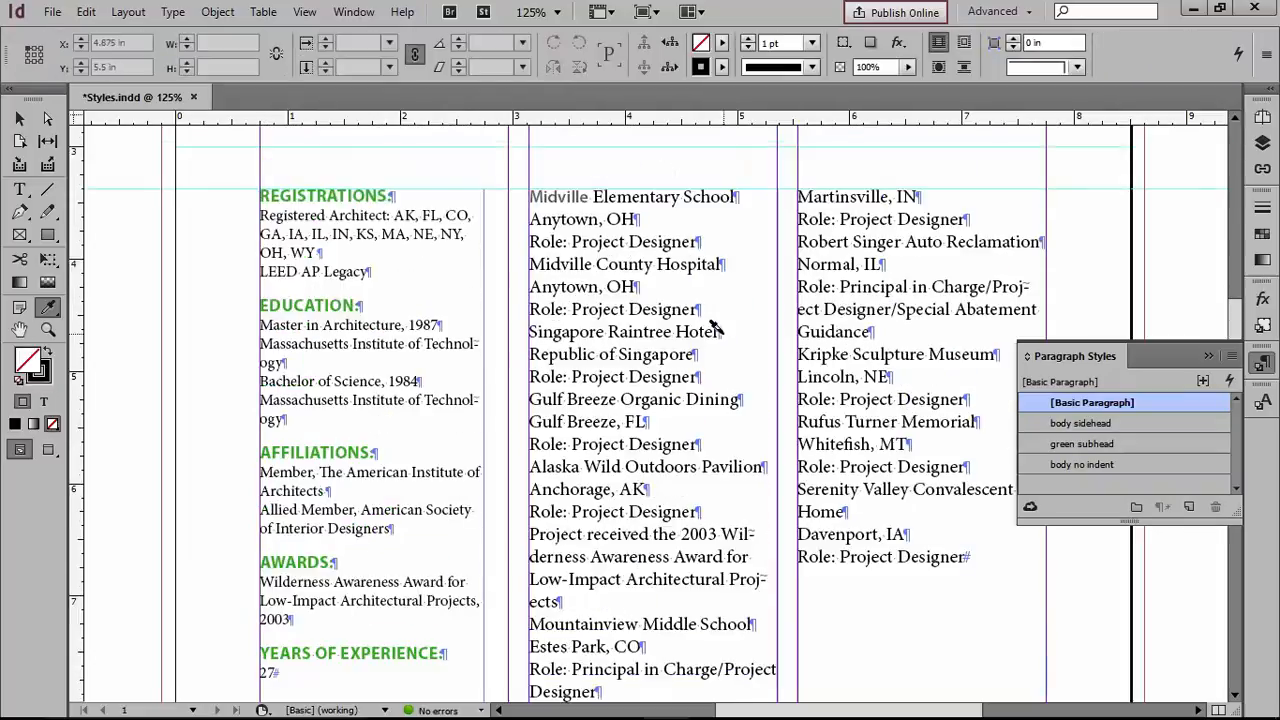
left_click_drag(567, 210, 929, 549)
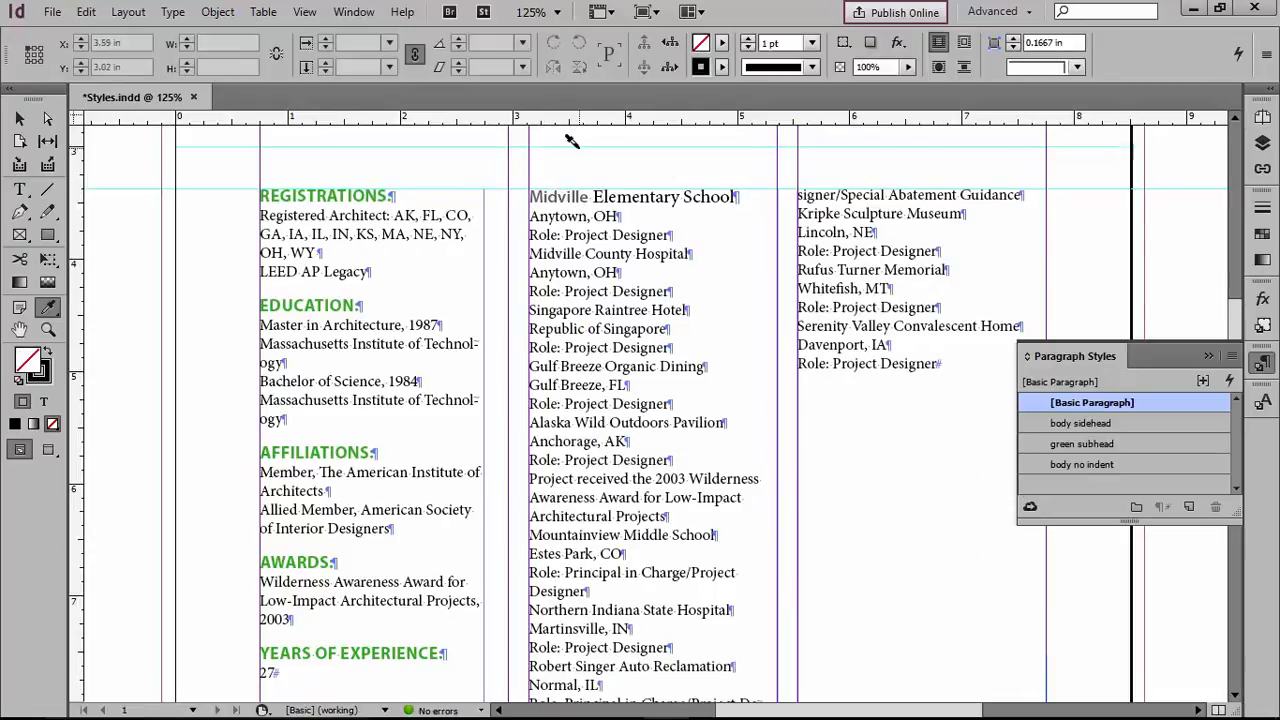
Step: Create a paragraph style from the gray formatting of the word "Midville" and name it "project subhead"
left_click(20, 193)
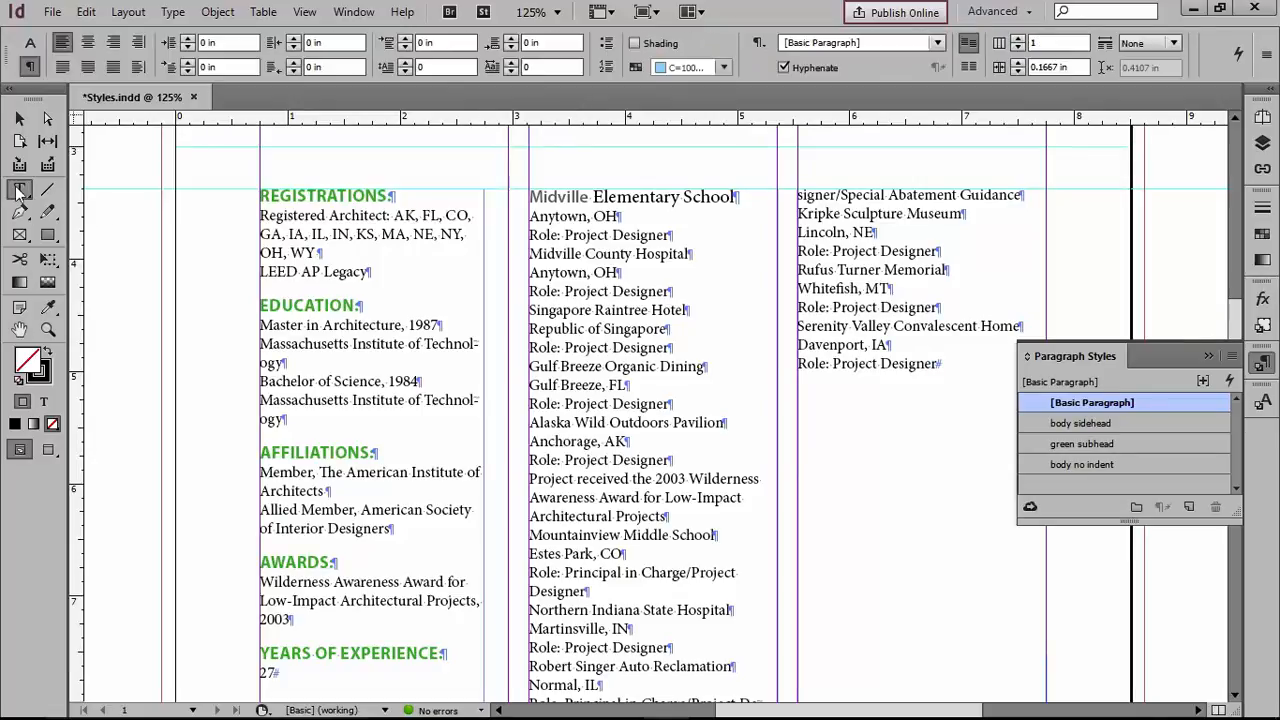
left_click(549, 193)
left_click_drag(549, 193, 562, 192)
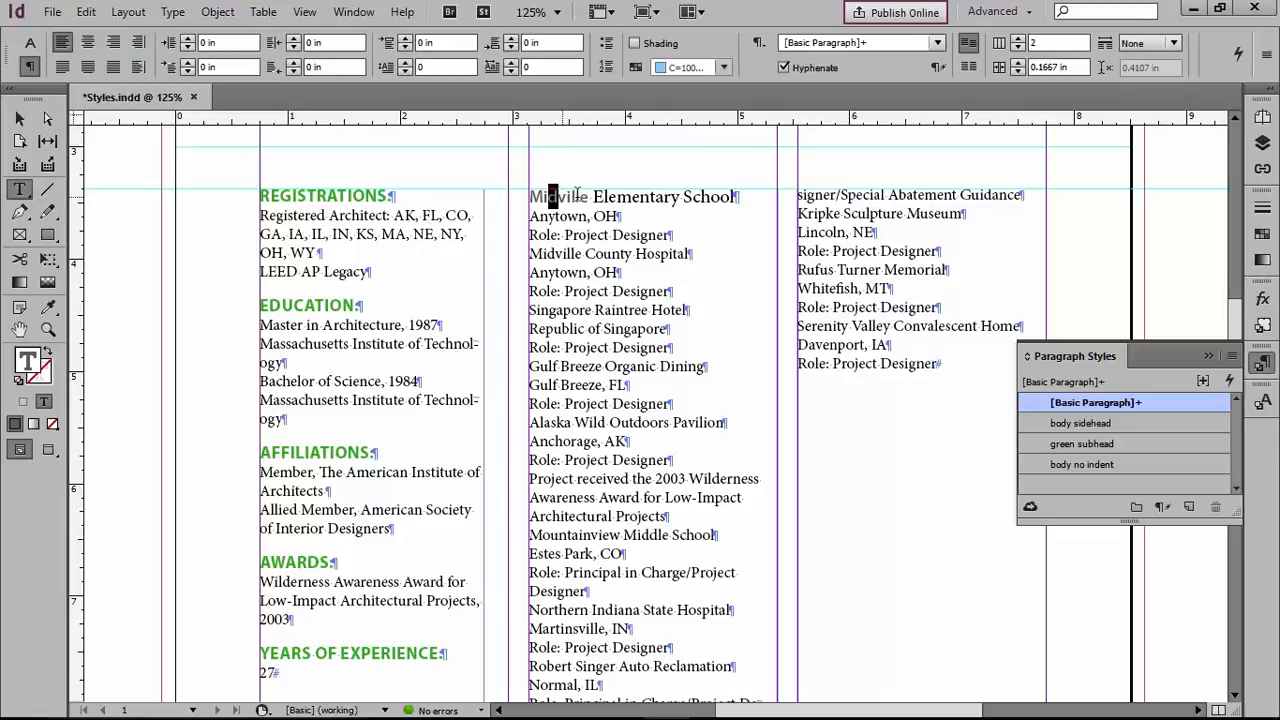
left_click(1189, 508)
double_click(1040, 423)
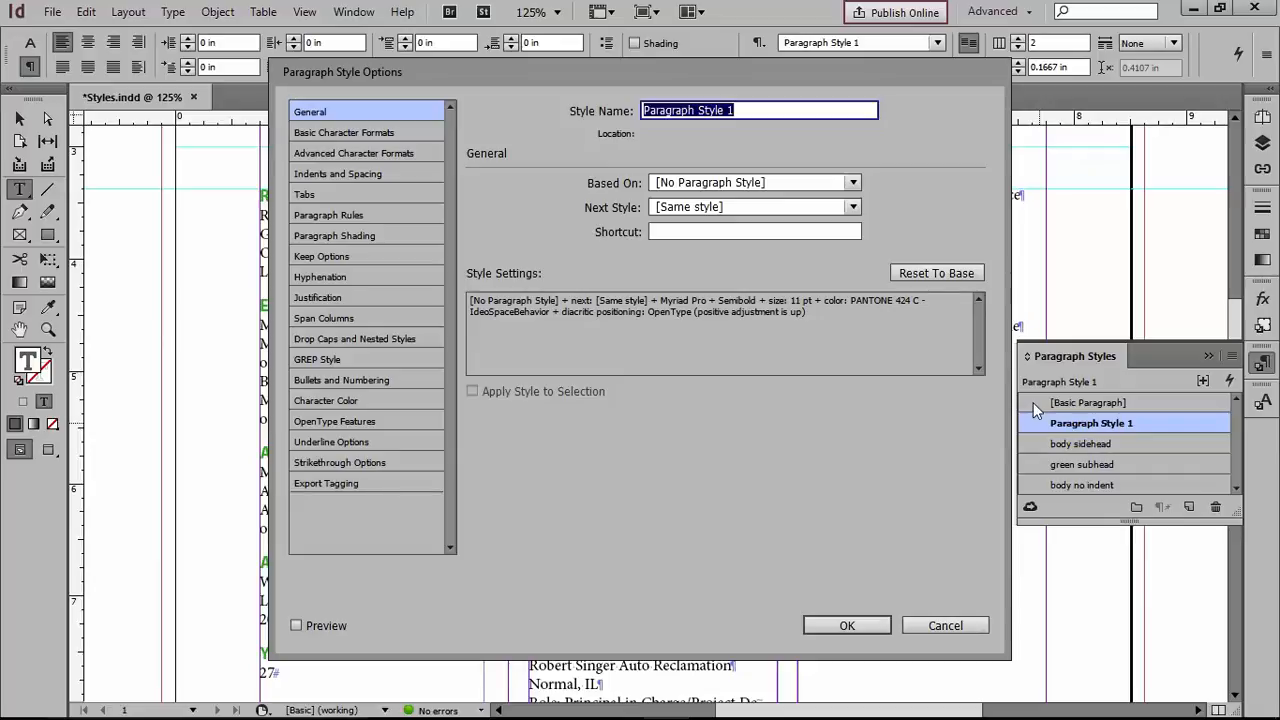
type("proj")
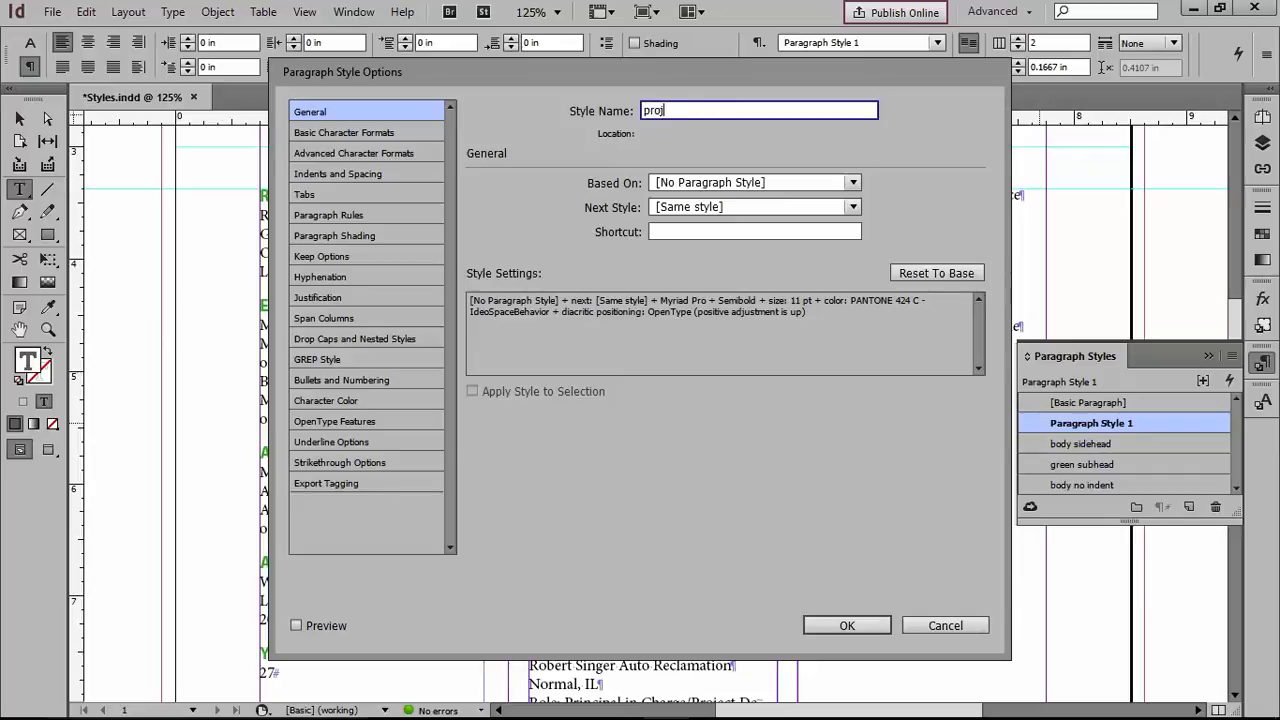
type("ect subhead")
Step: Set the project subhead style's space before to 0.125 in
left_click(325, 174)
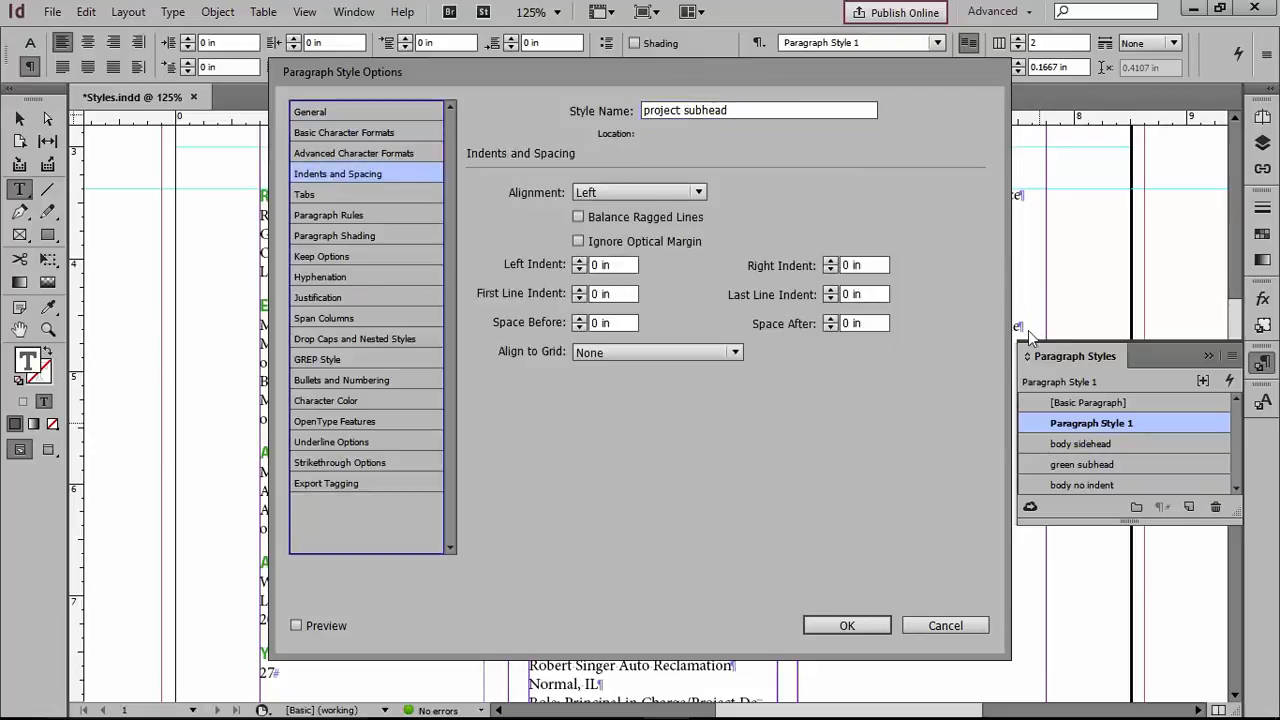
left_click(580, 318)
left_click(580, 318)
left_click(868, 623)
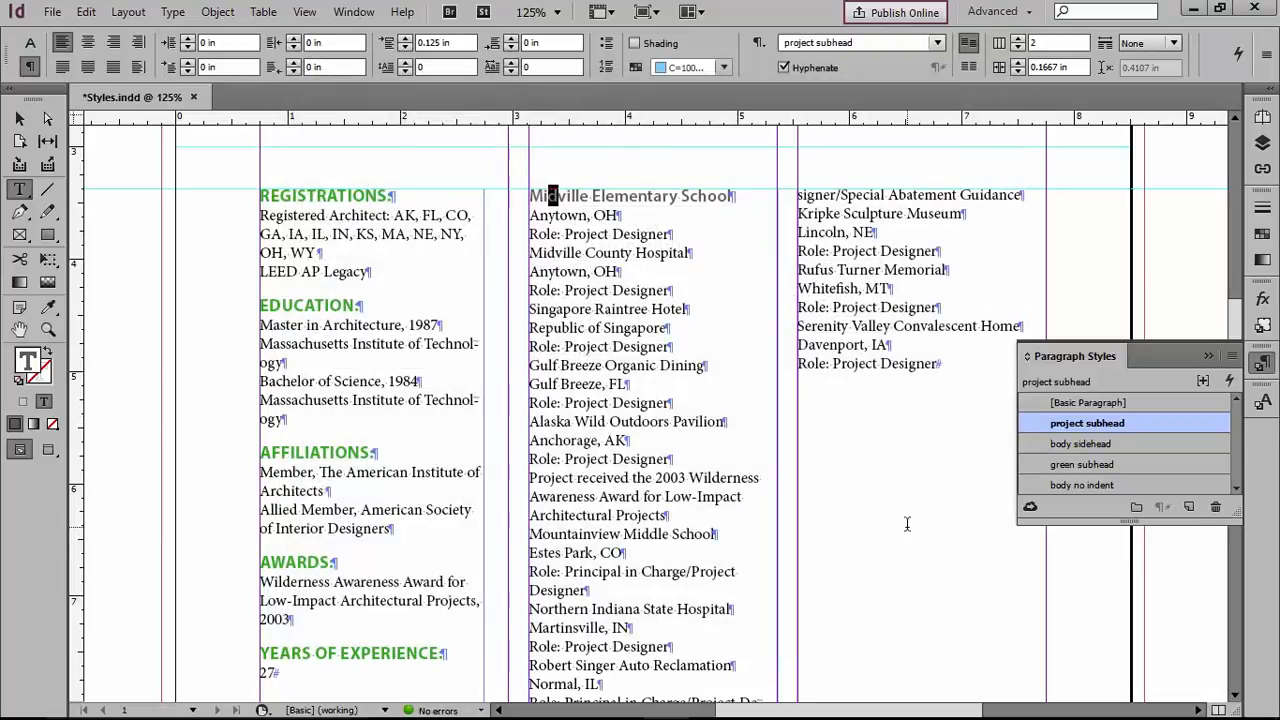
Step: Copy the project subhead formatting with the Eyedropper to the middle column's project names, from Midville County Hospital to Northern Indiana State Hospital
scroll(907, 524, "down", 3)
scroll(907, 524, "up", 2)
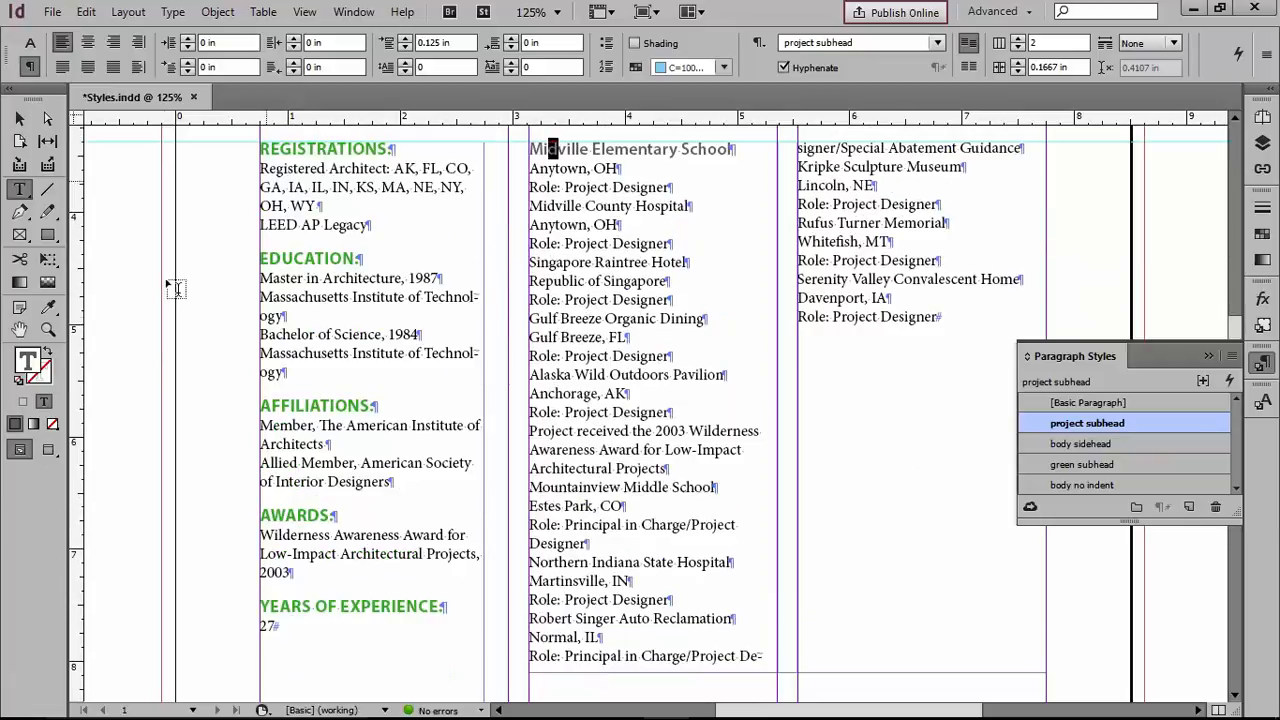
left_click(48, 309)
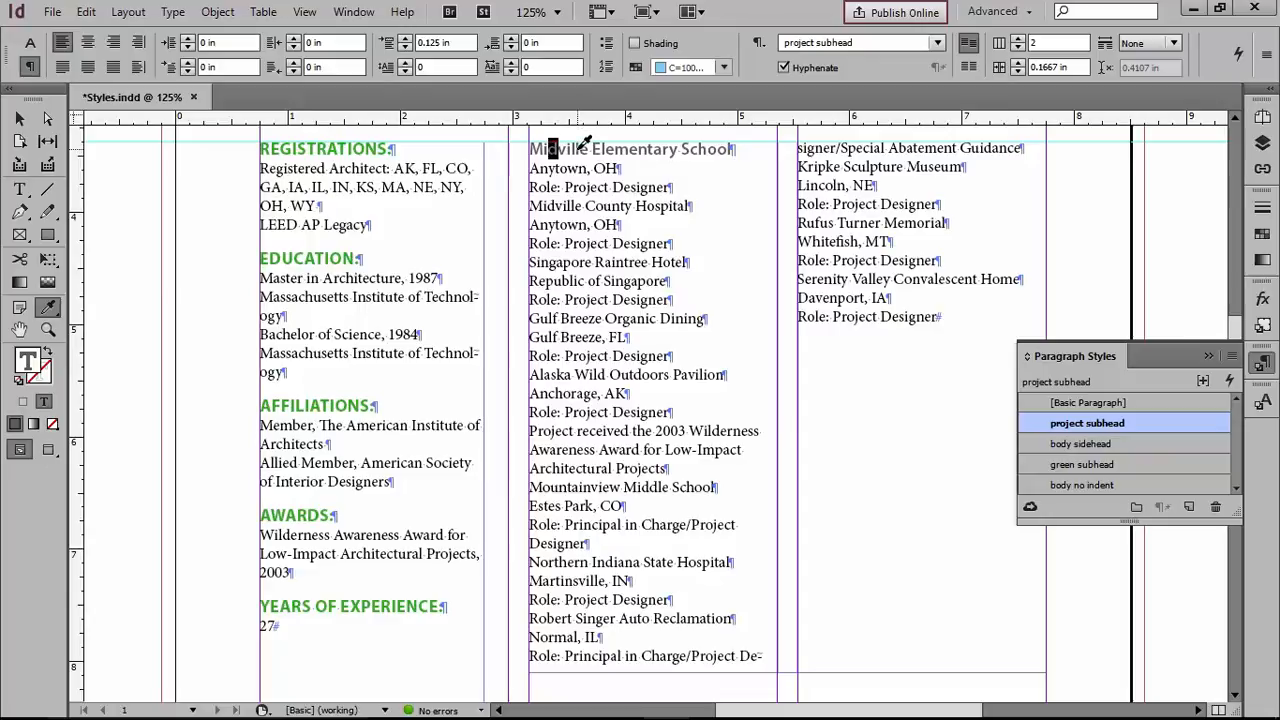
left_click(582, 207)
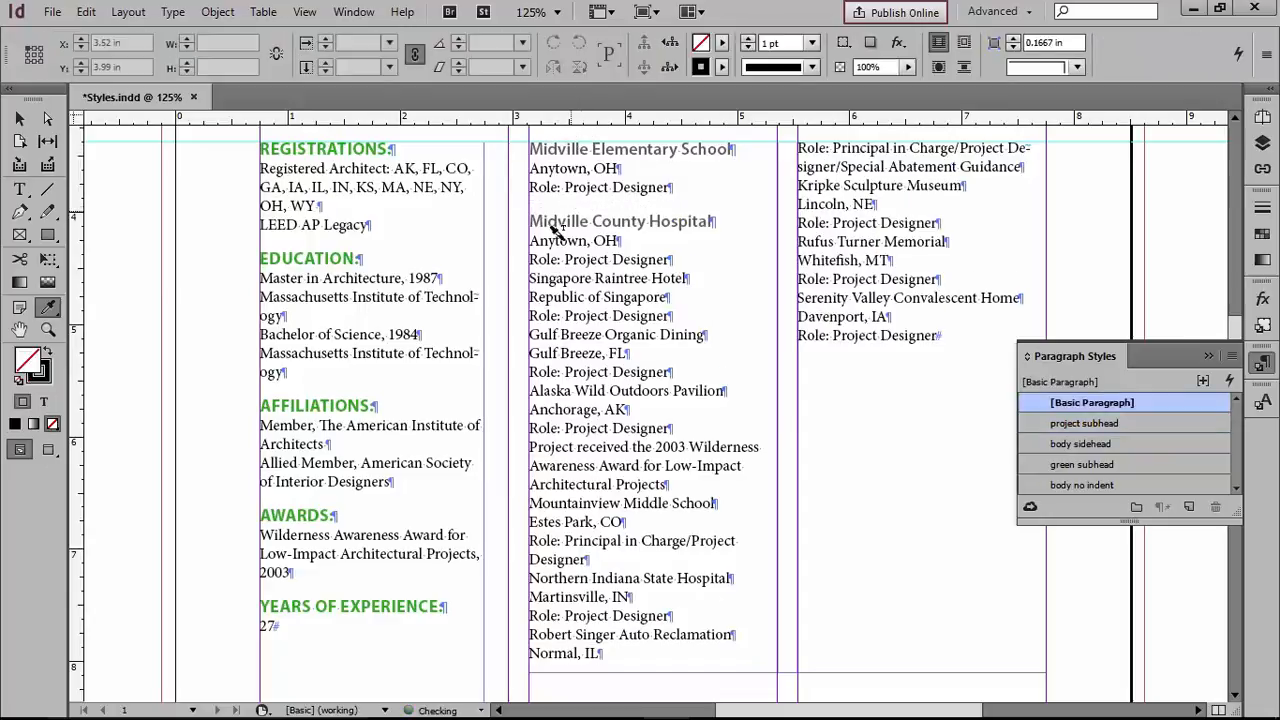
left_click(584, 275)
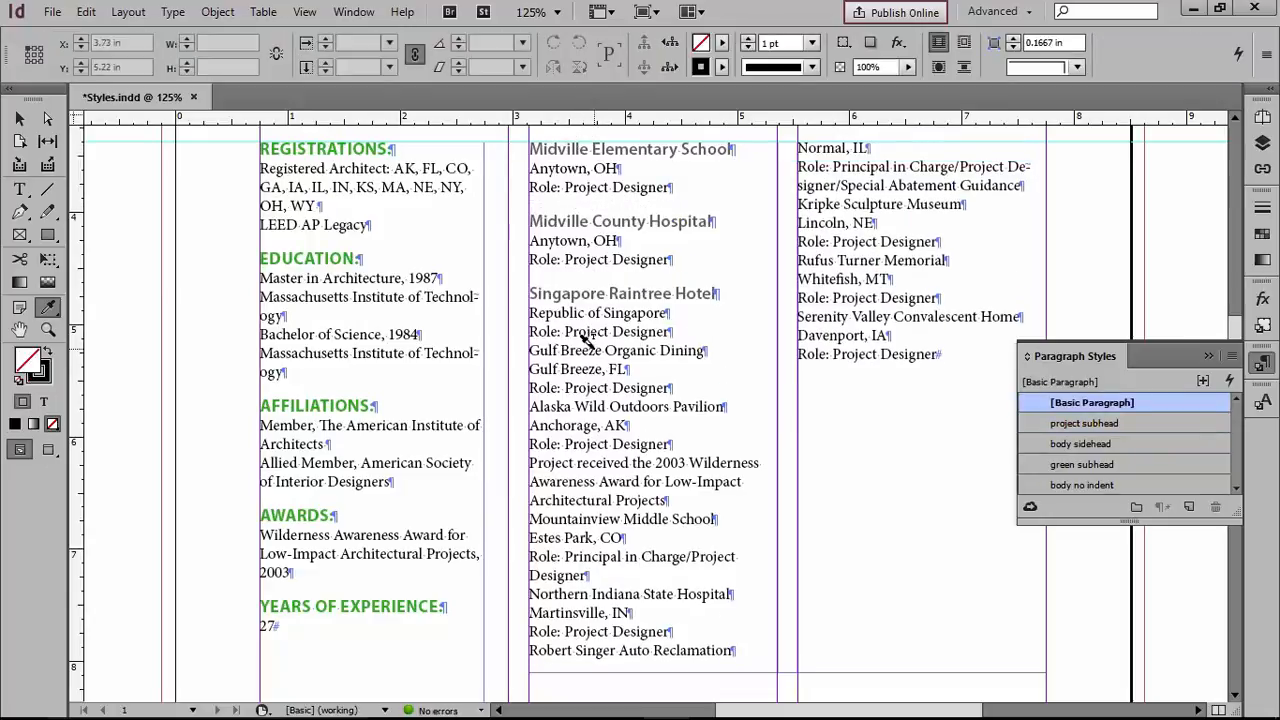
left_click(582, 348)
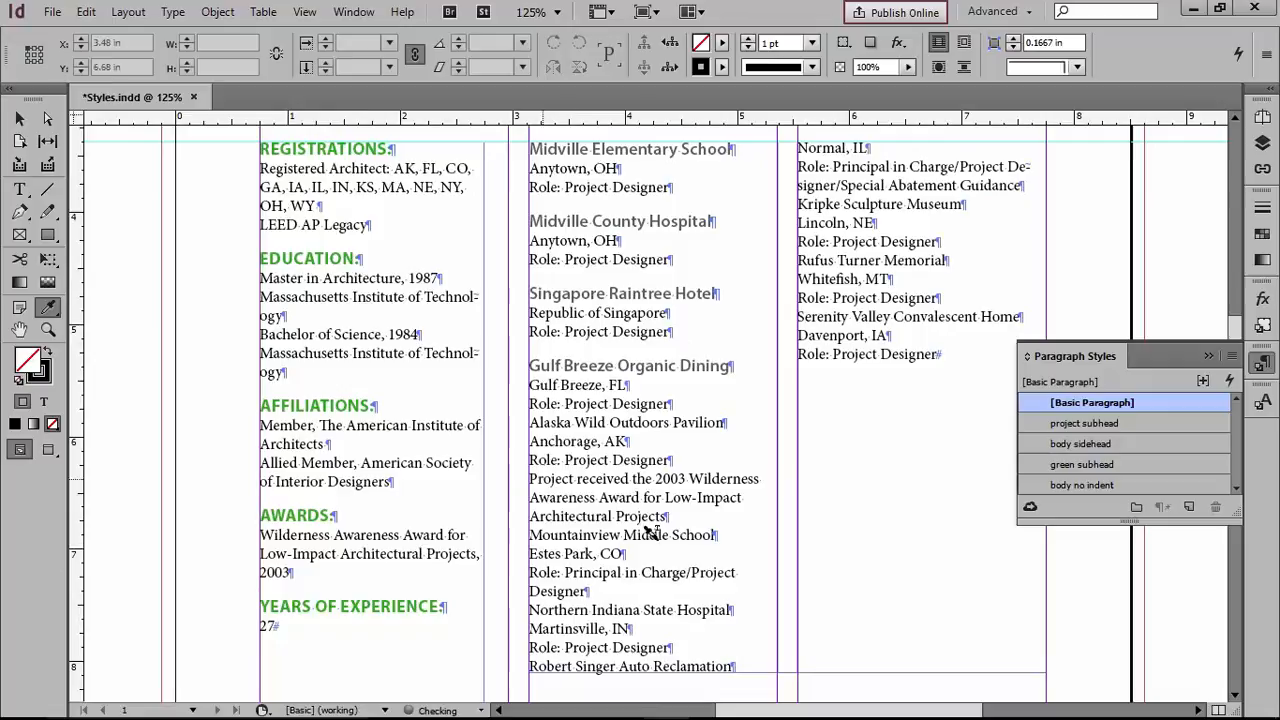
left_click(566, 420)
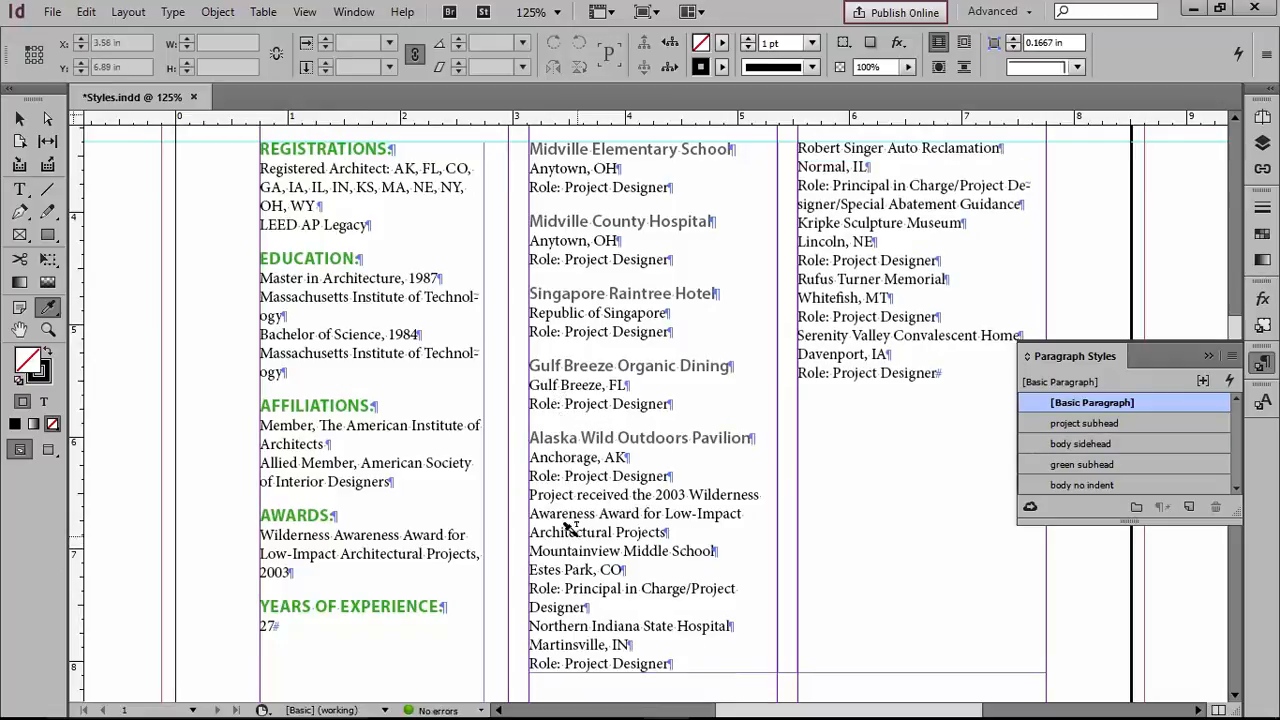
left_click(563, 541)
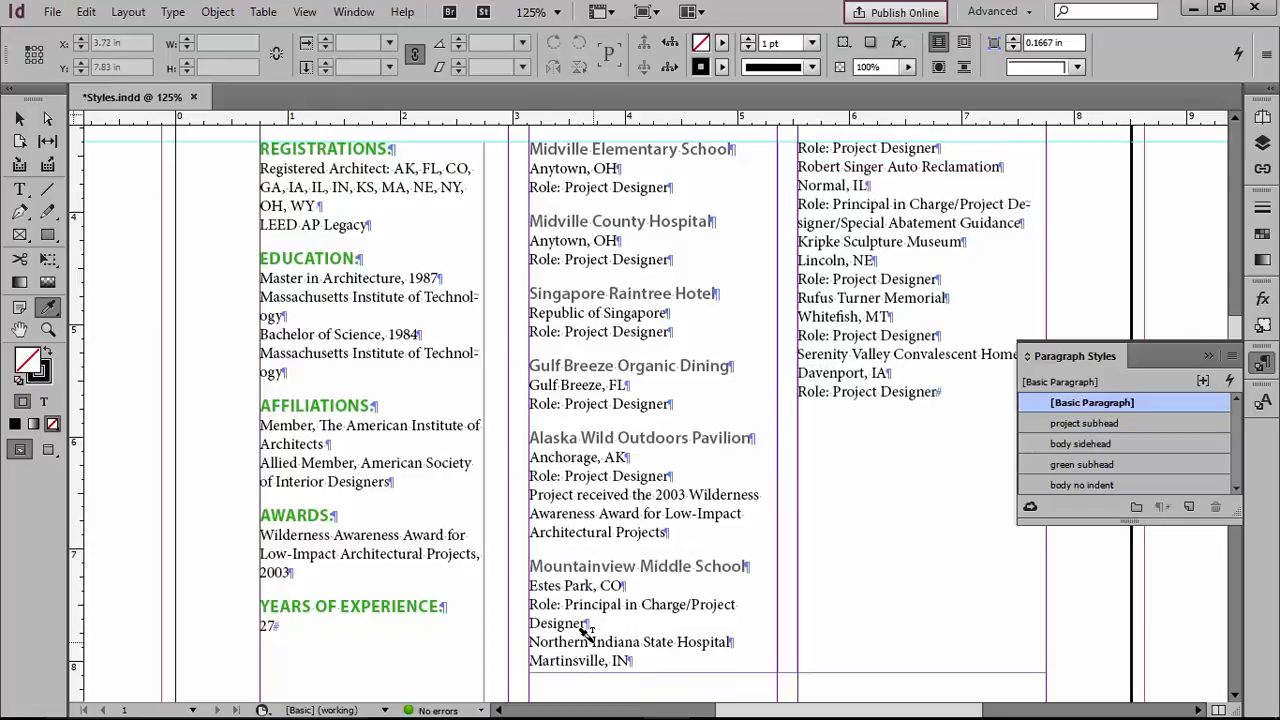
left_click(586, 634)
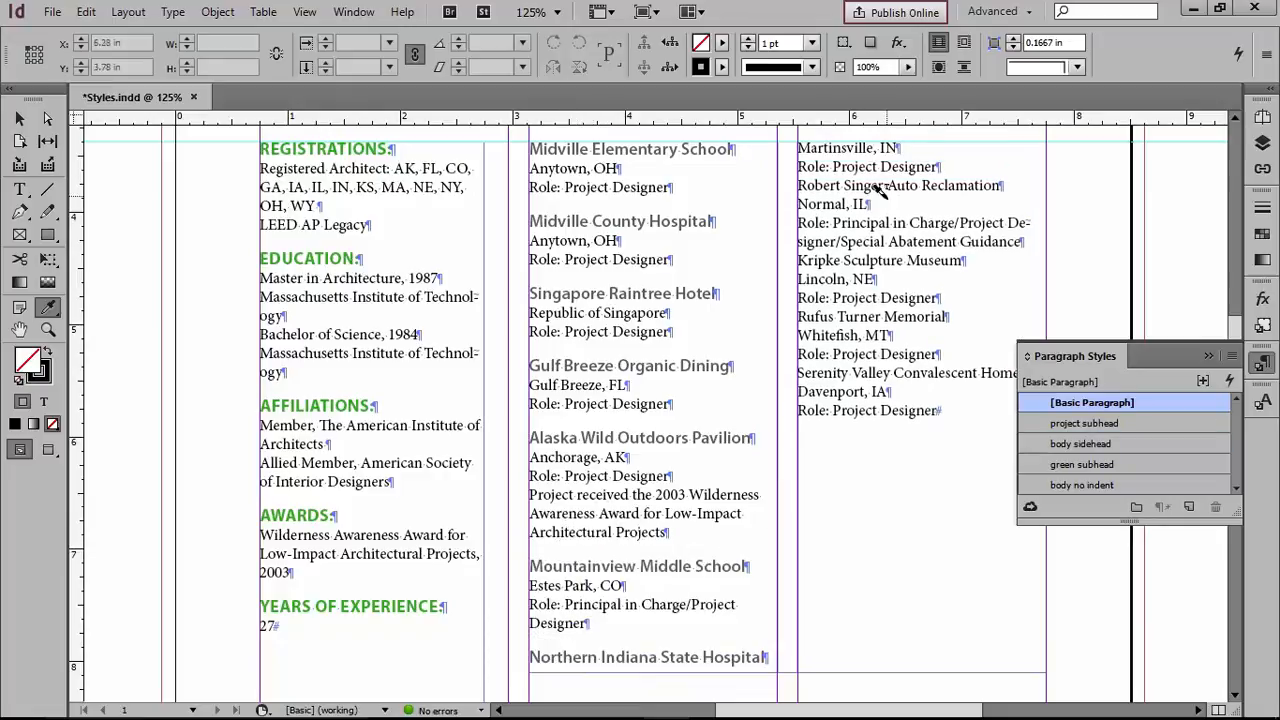
Step: Give the four project names in the third column the project subhead formatting, ending with Serenity Valley Convalescent Home
scroll(875, 180, "down", 1)
scroll(876, 180, "up", 1)
left_click(880, 186)
left_click(860, 278)
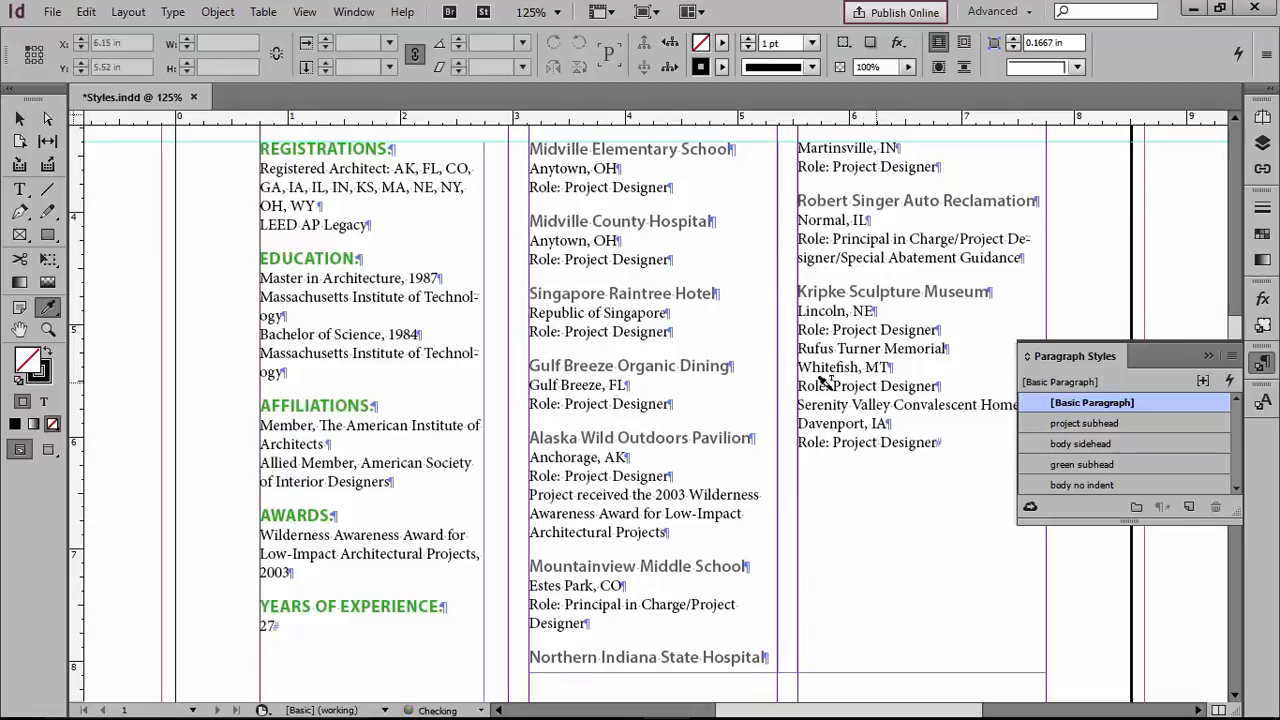
left_click(840, 348)
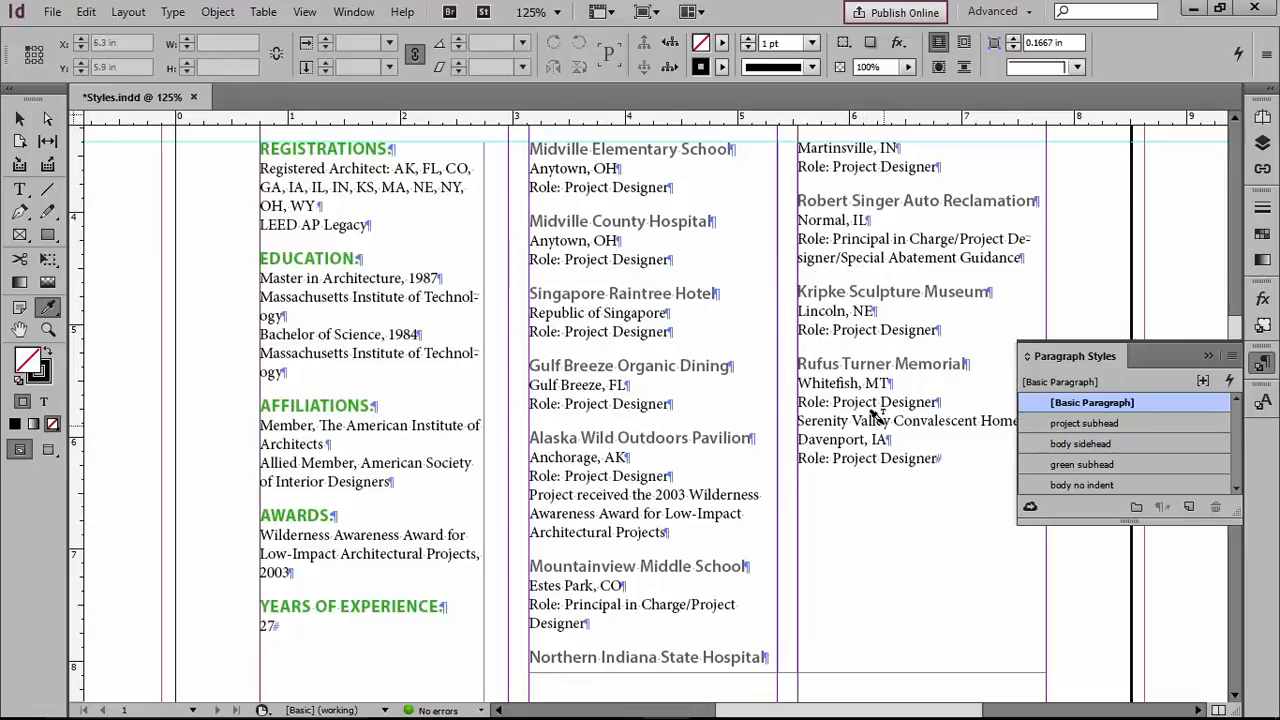
left_click(892, 408)
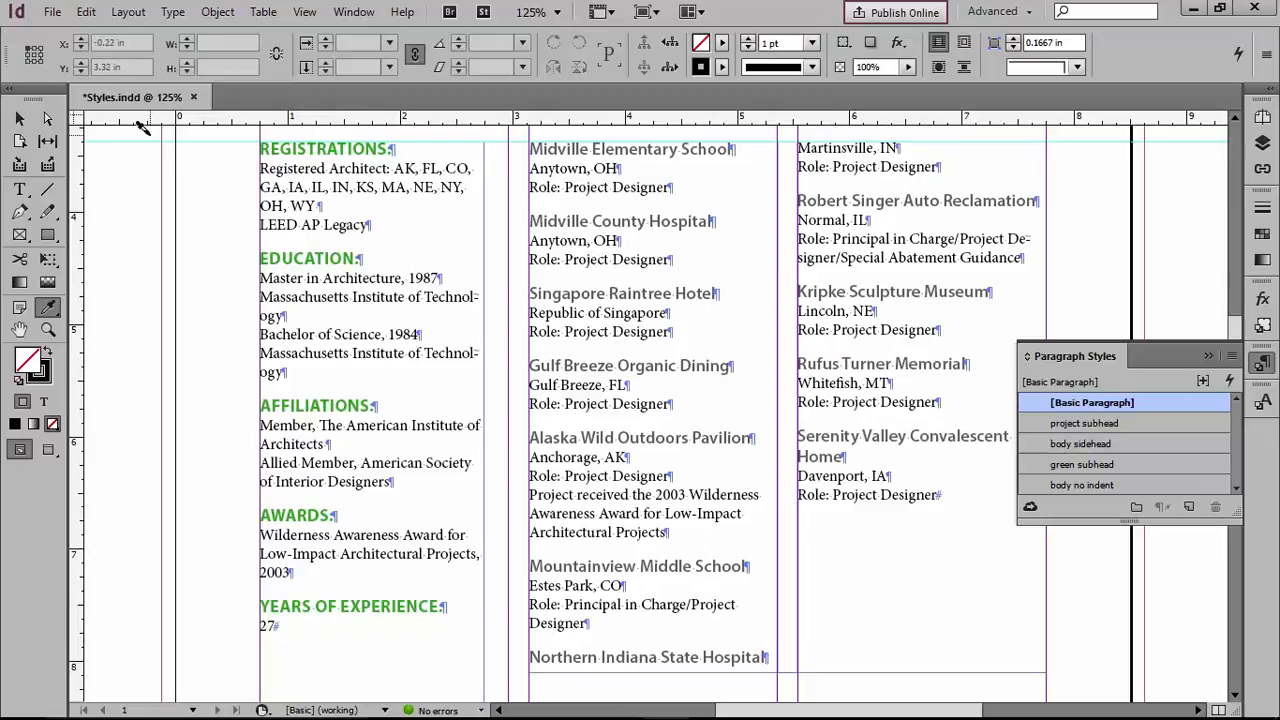
Step: Review the general settings of the [Basic Paragraph] style without changing them
left_click(19, 118)
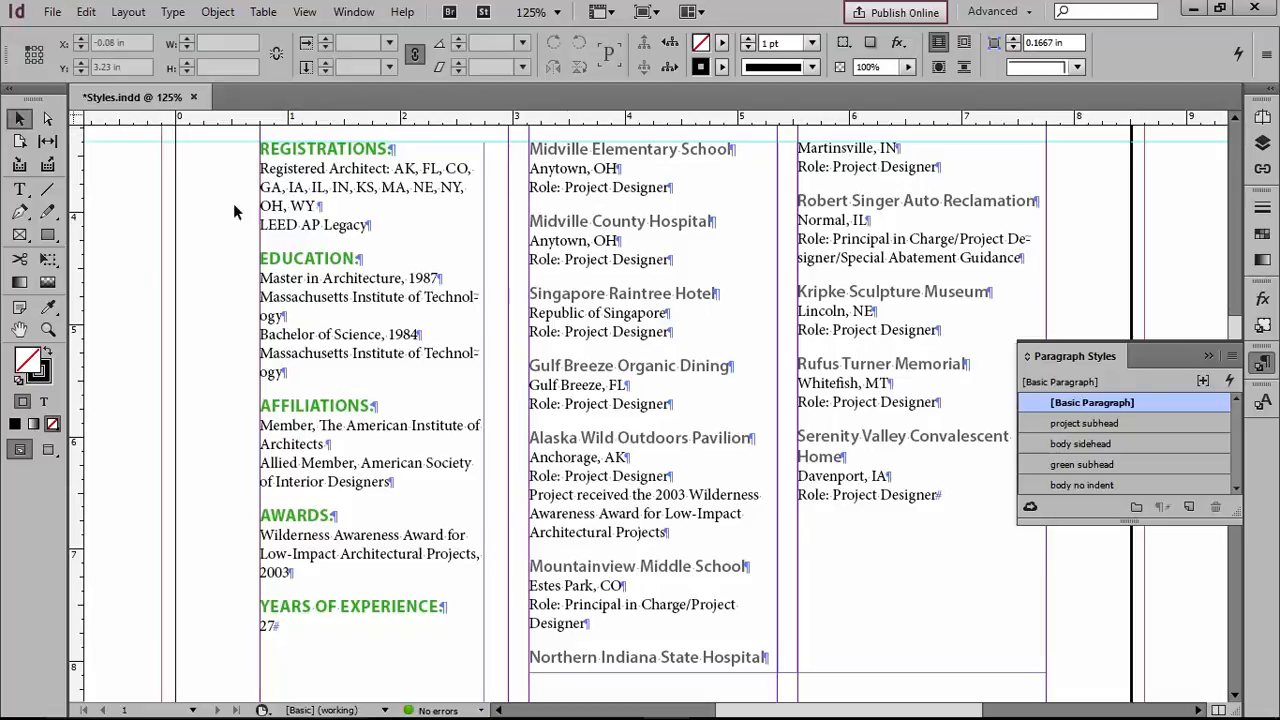
double_click(1032, 404)
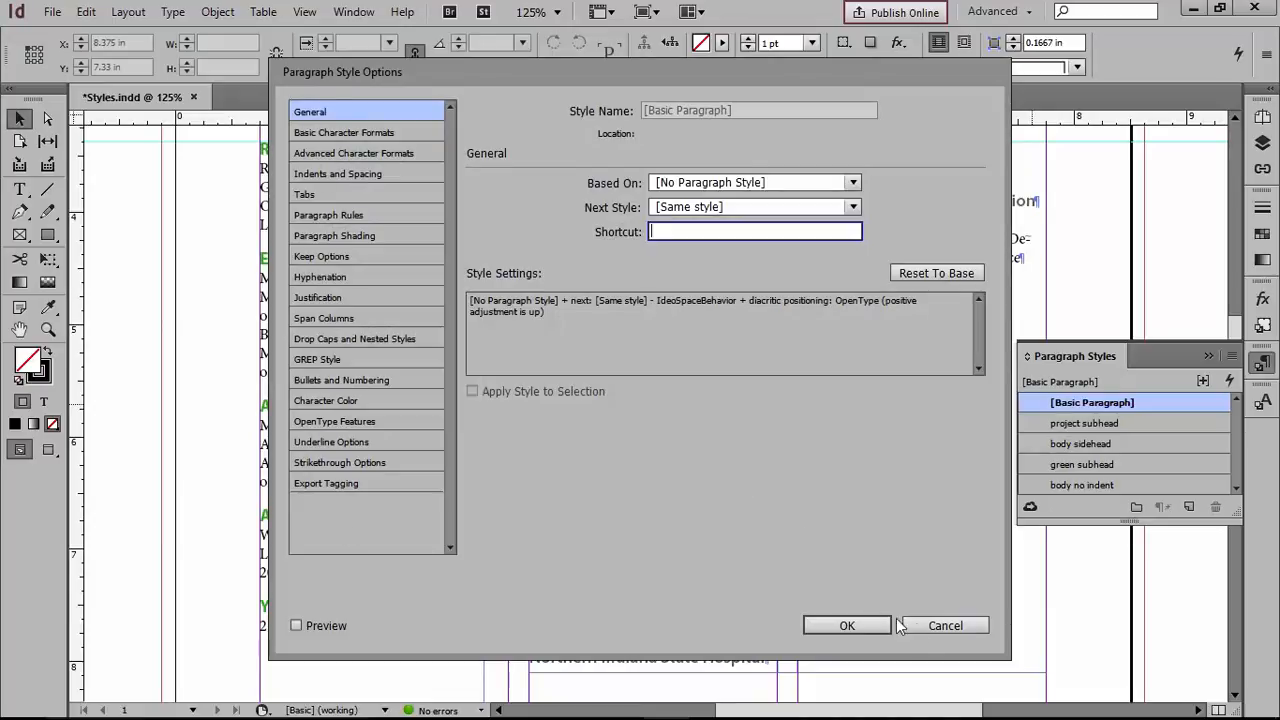
left_click(939, 624)
Step: Set the words "landscape design" in the introductory paragraph to the Italic font style
scroll(958, 410, "up", 5)
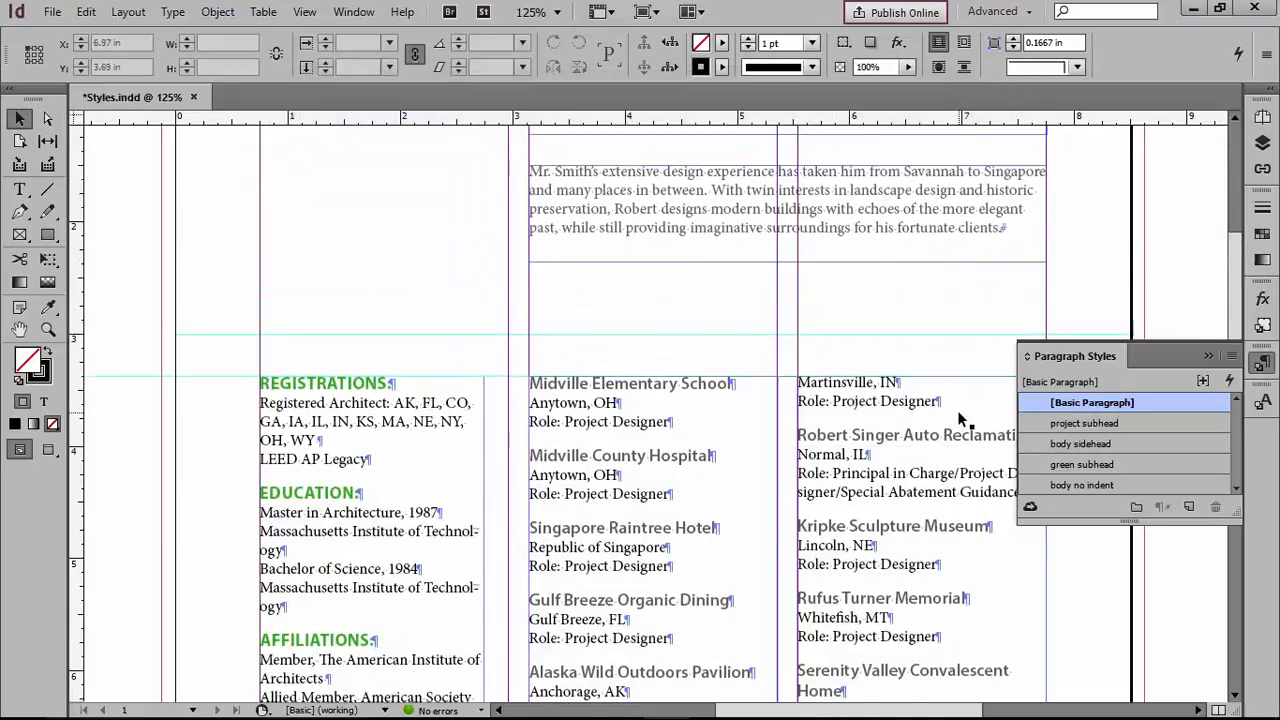
scroll(958, 410, "up", 2)
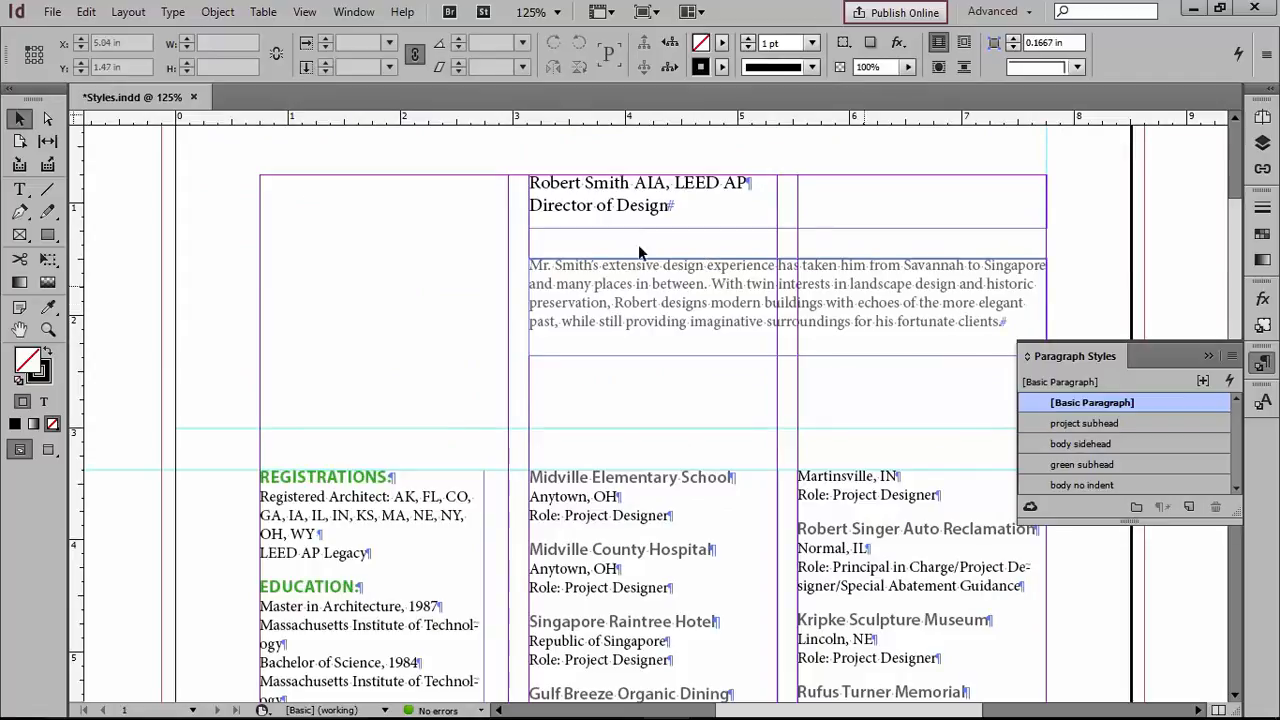
left_click(20, 190)
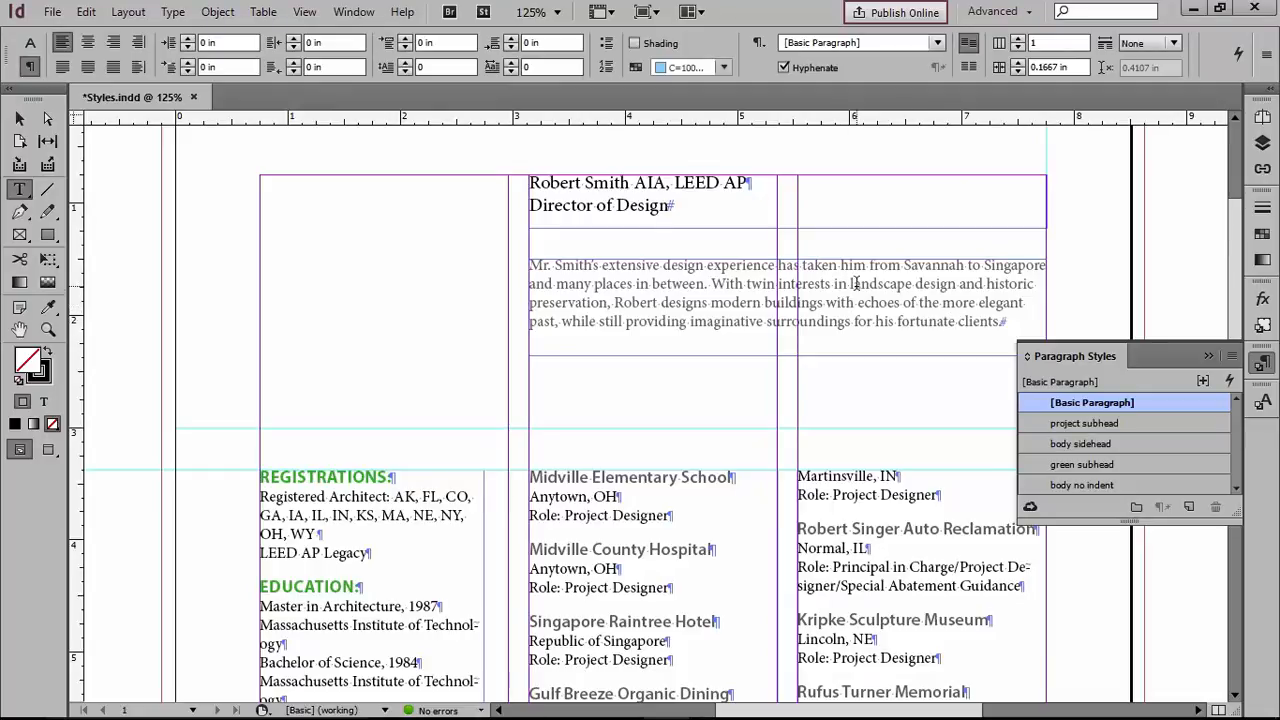
left_click_drag(851, 281, 955, 281)
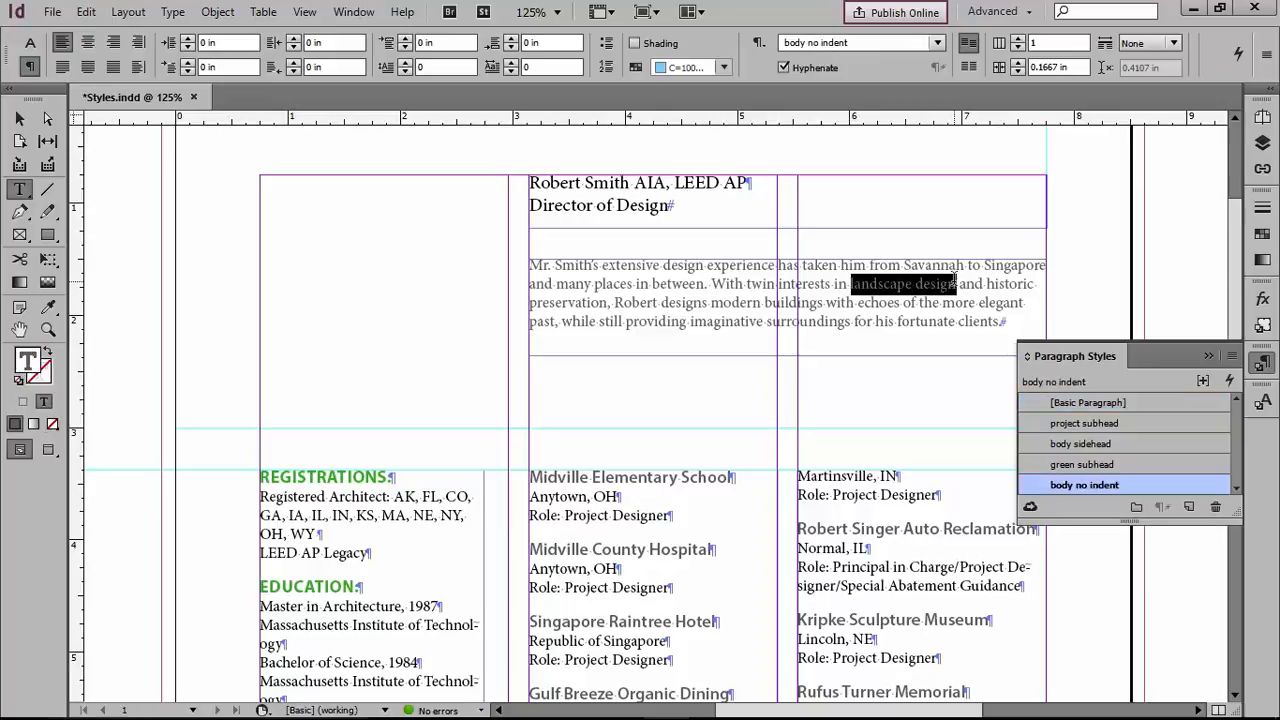
left_click(30, 43)
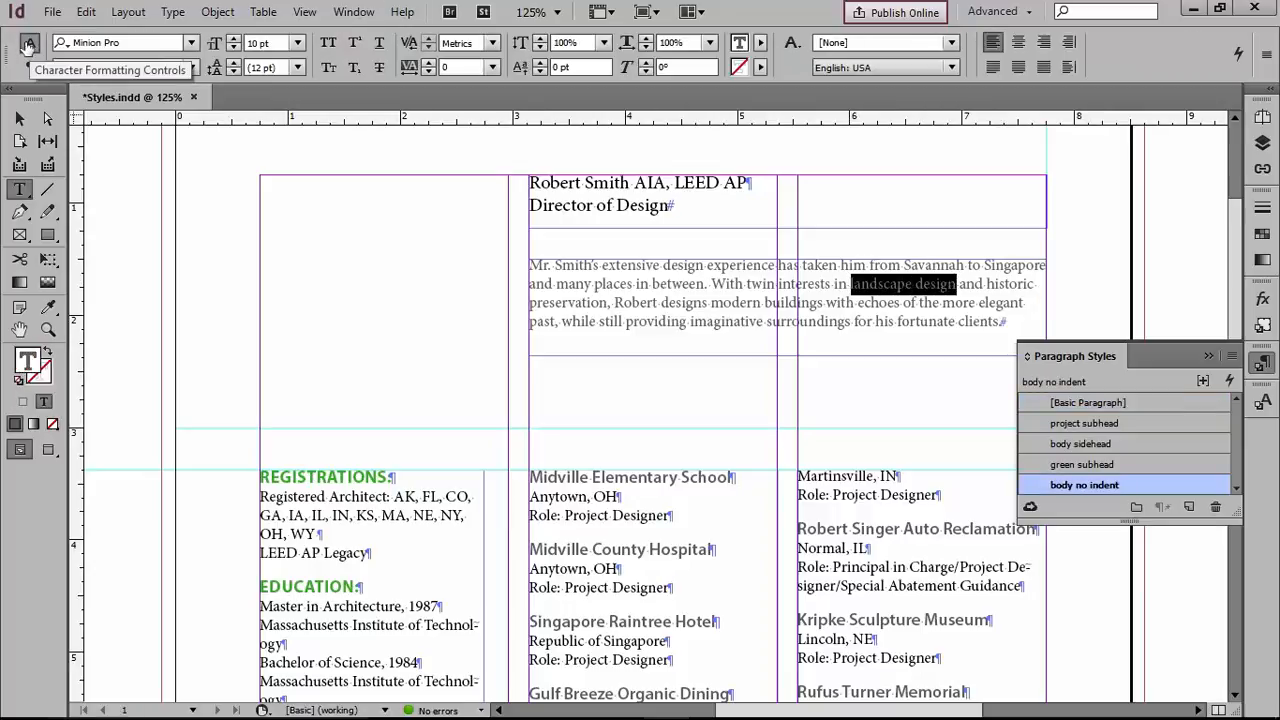
left_click(191, 68)
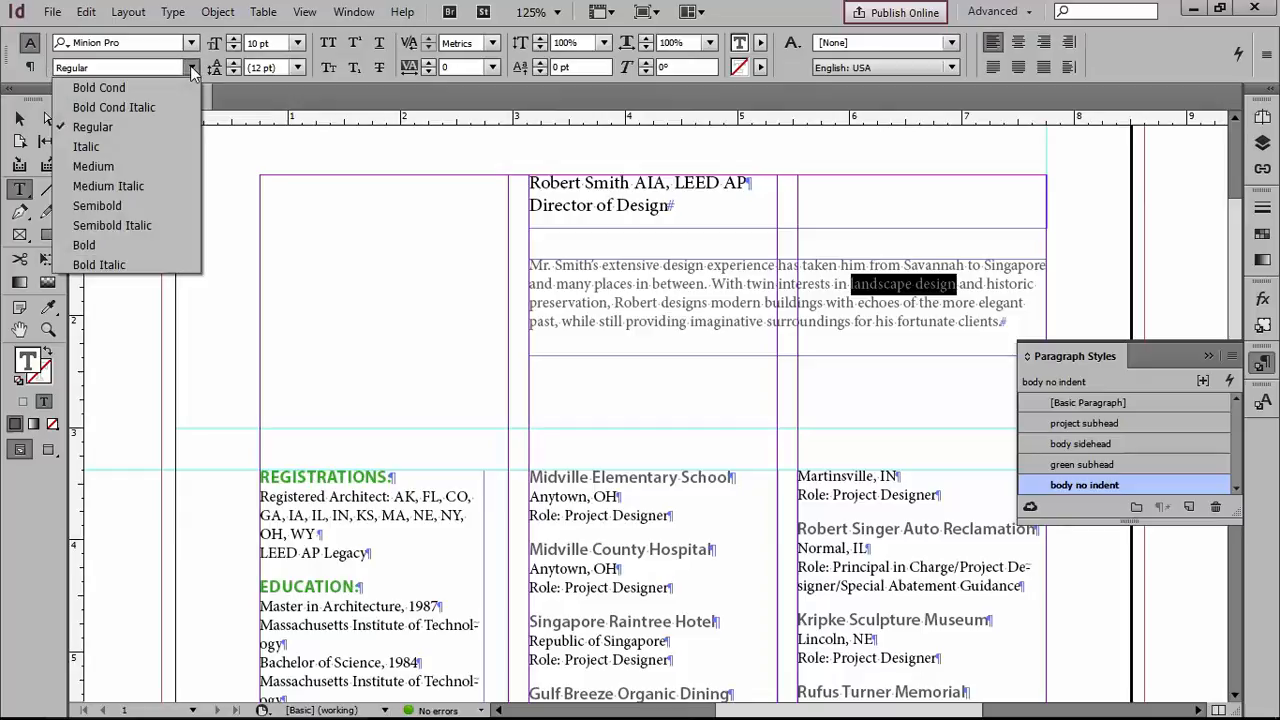
left_click(95, 146)
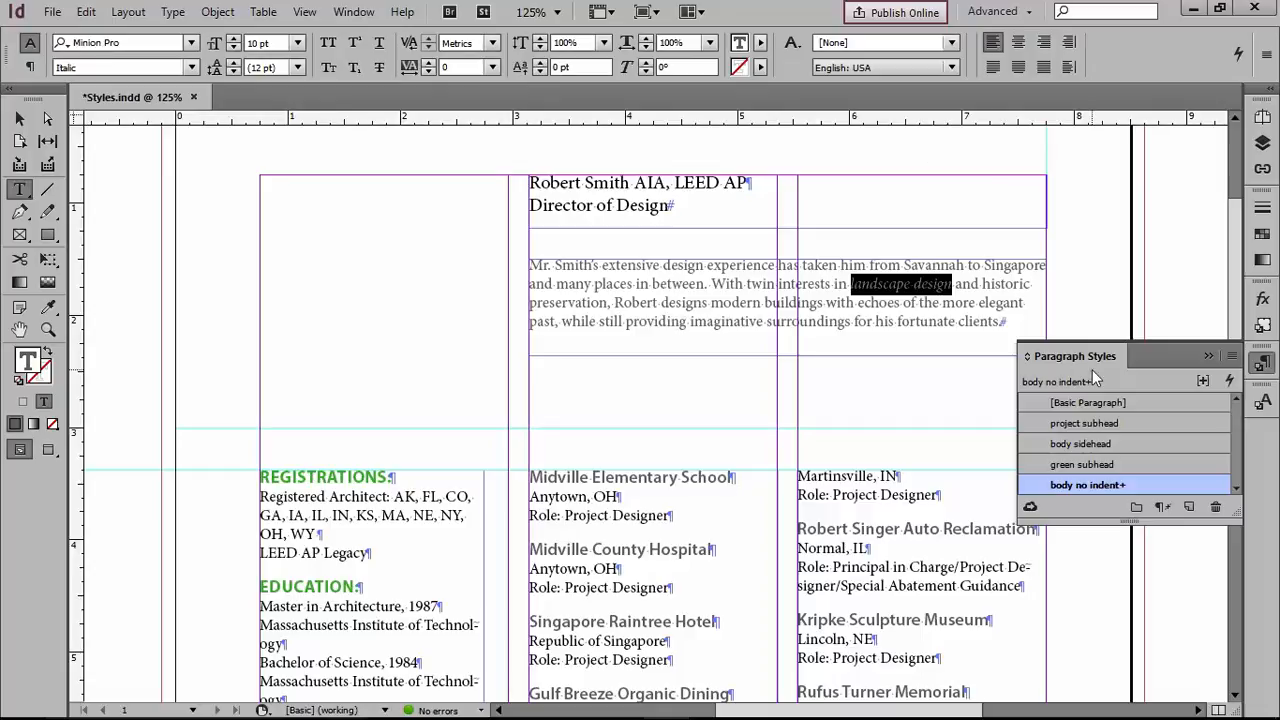
mouse_move(1084, 492)
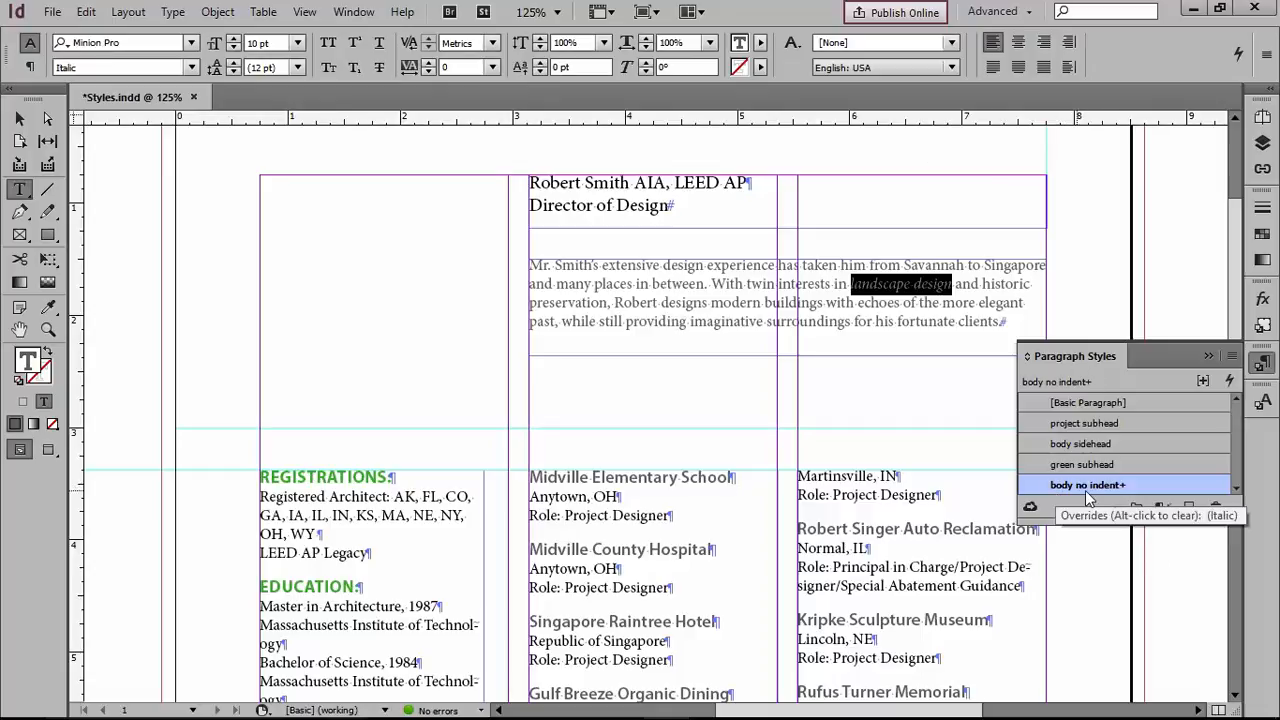
Step: Create a character style named "italic emphasis" from the selected italic words, containing only the Italic font style
left_click(1263, 403)
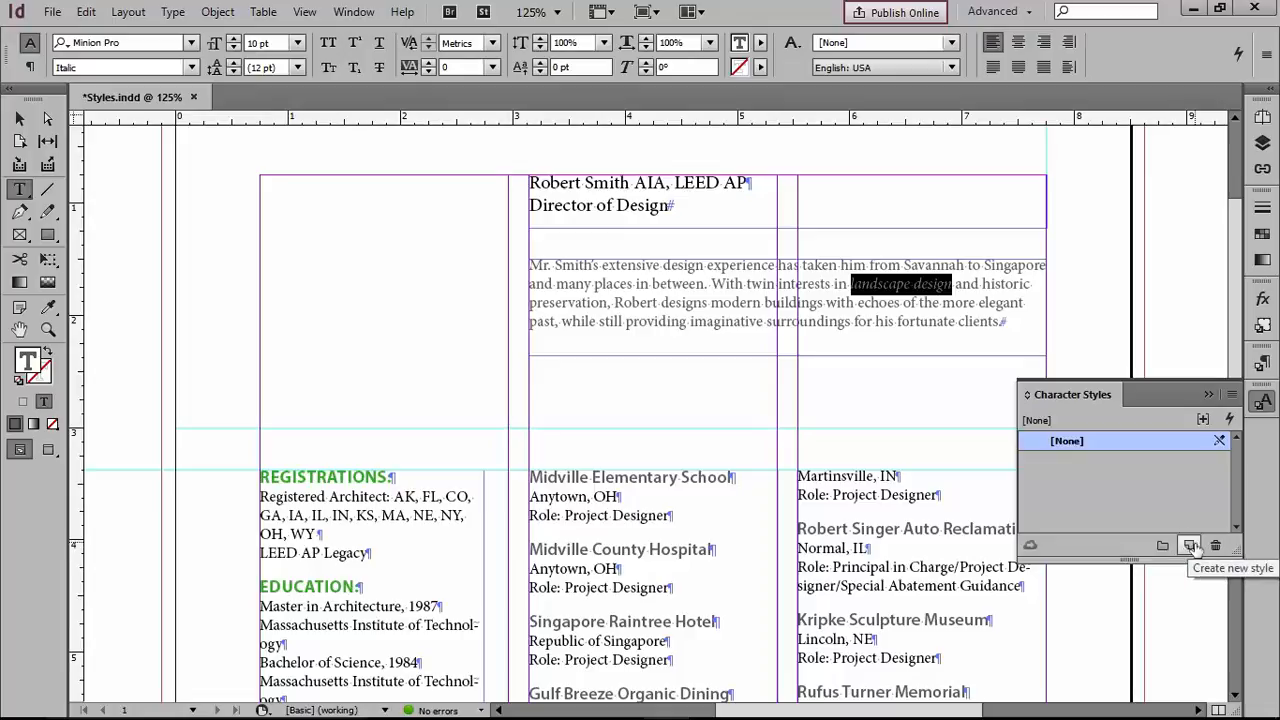
left_click(1190, 546)
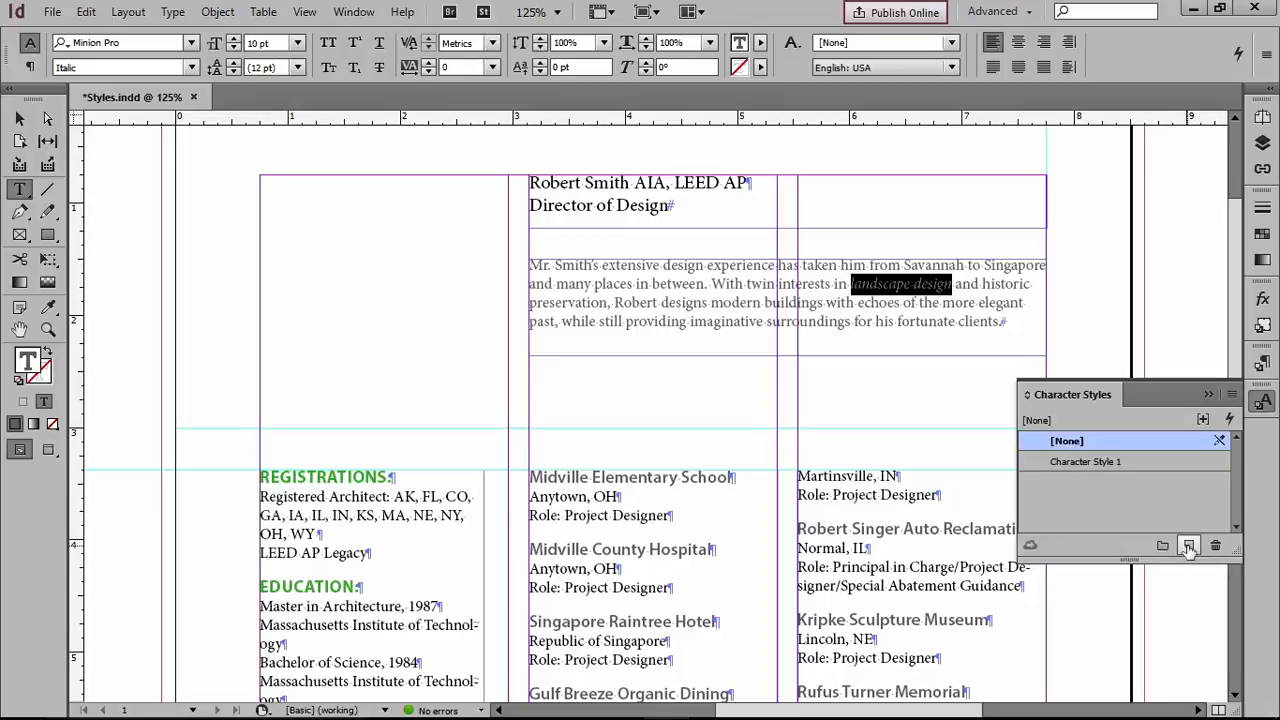
double_click(1036, 464)
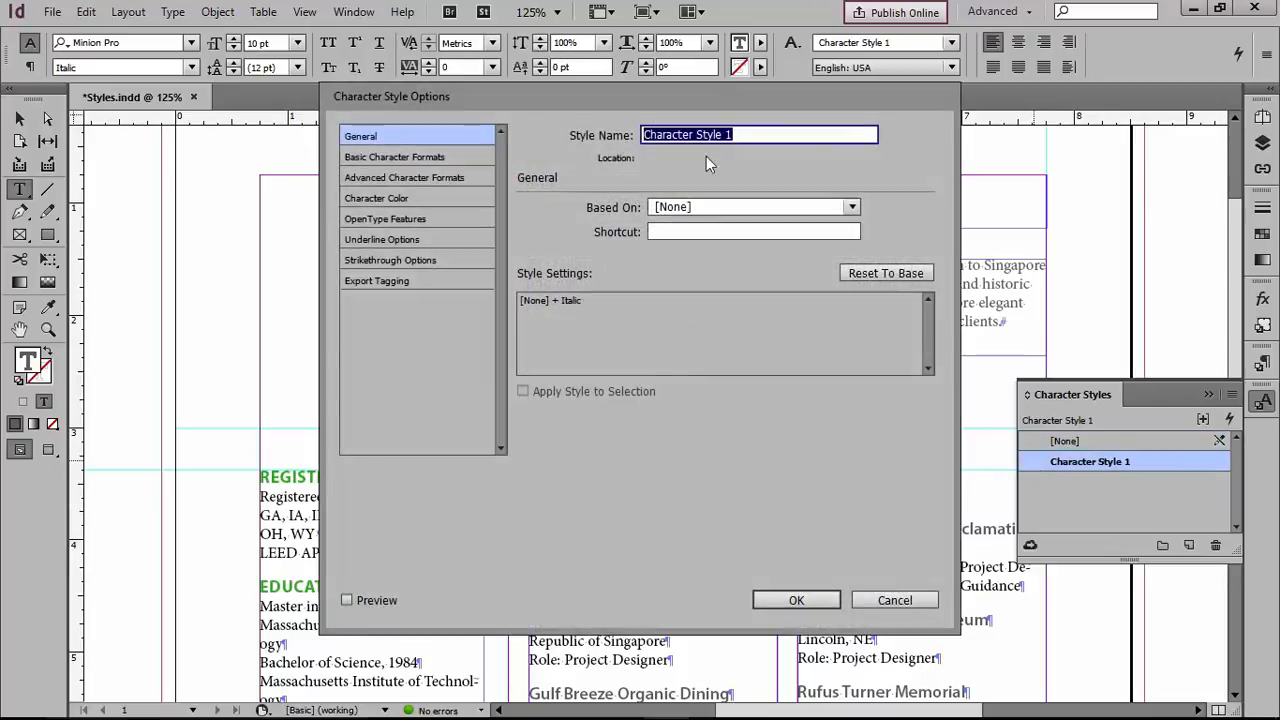
type("italic emphasis")
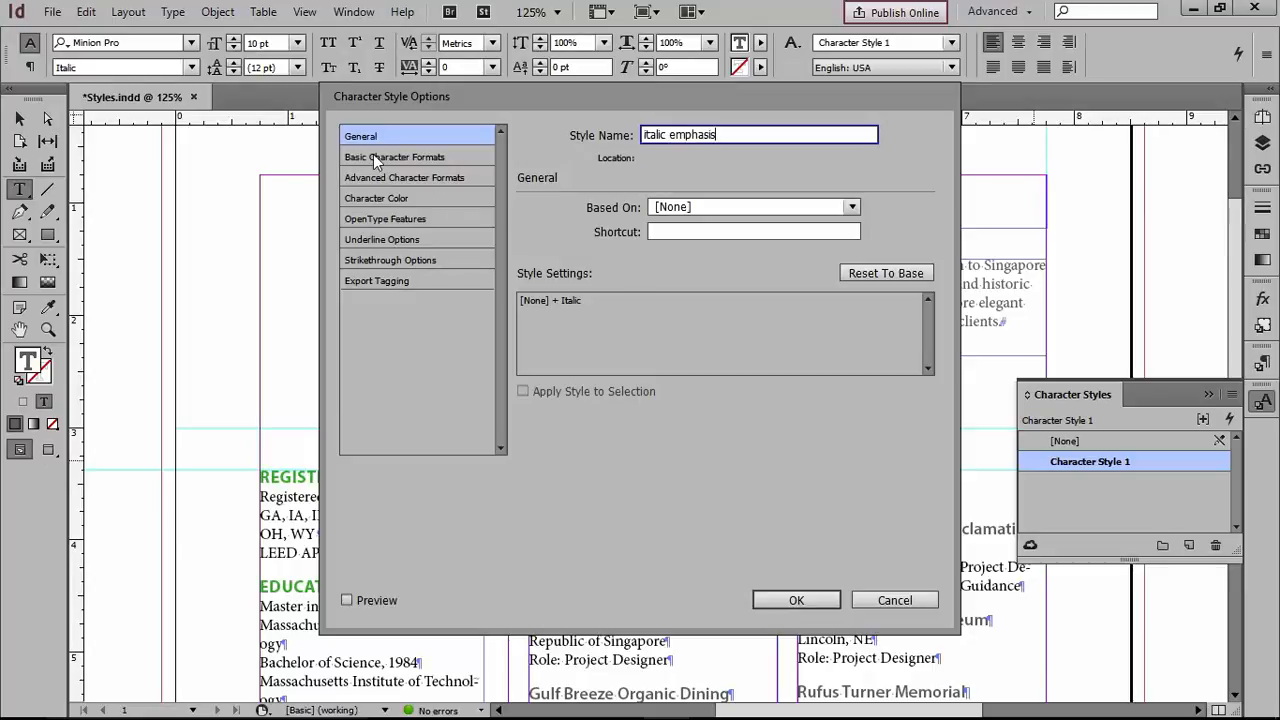
left_click(401, 157)
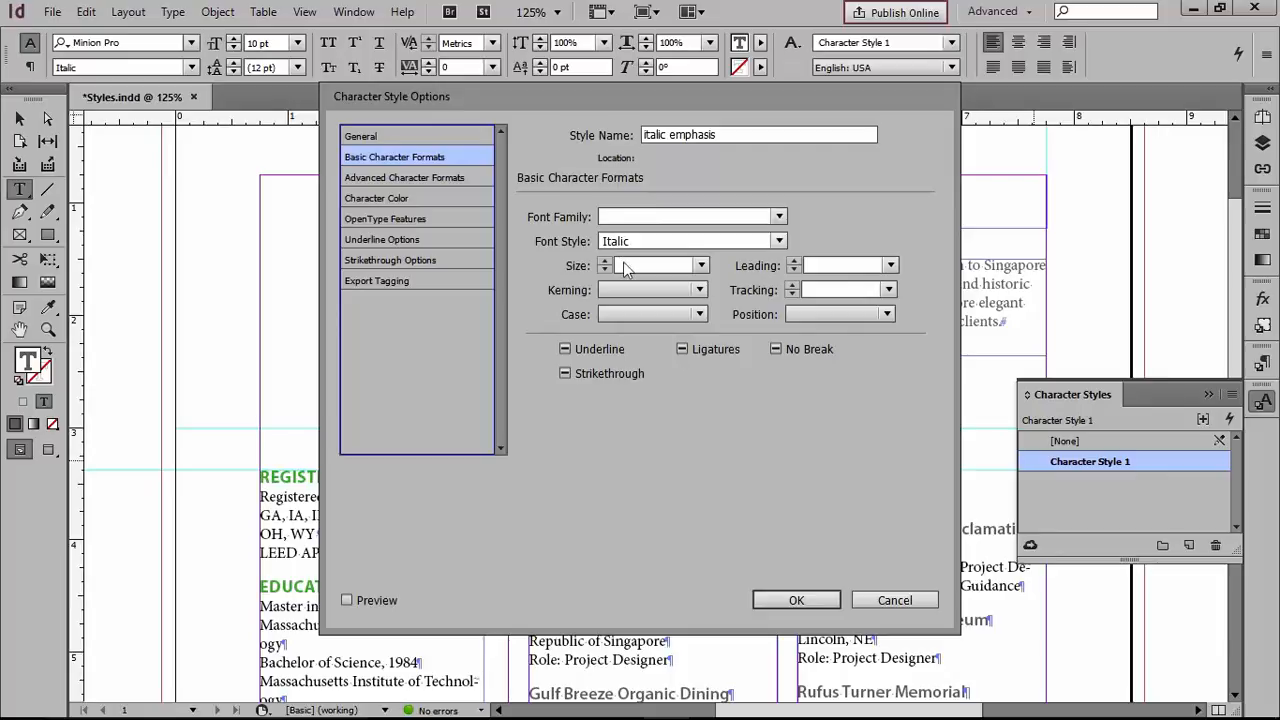
left_click(814, 606)
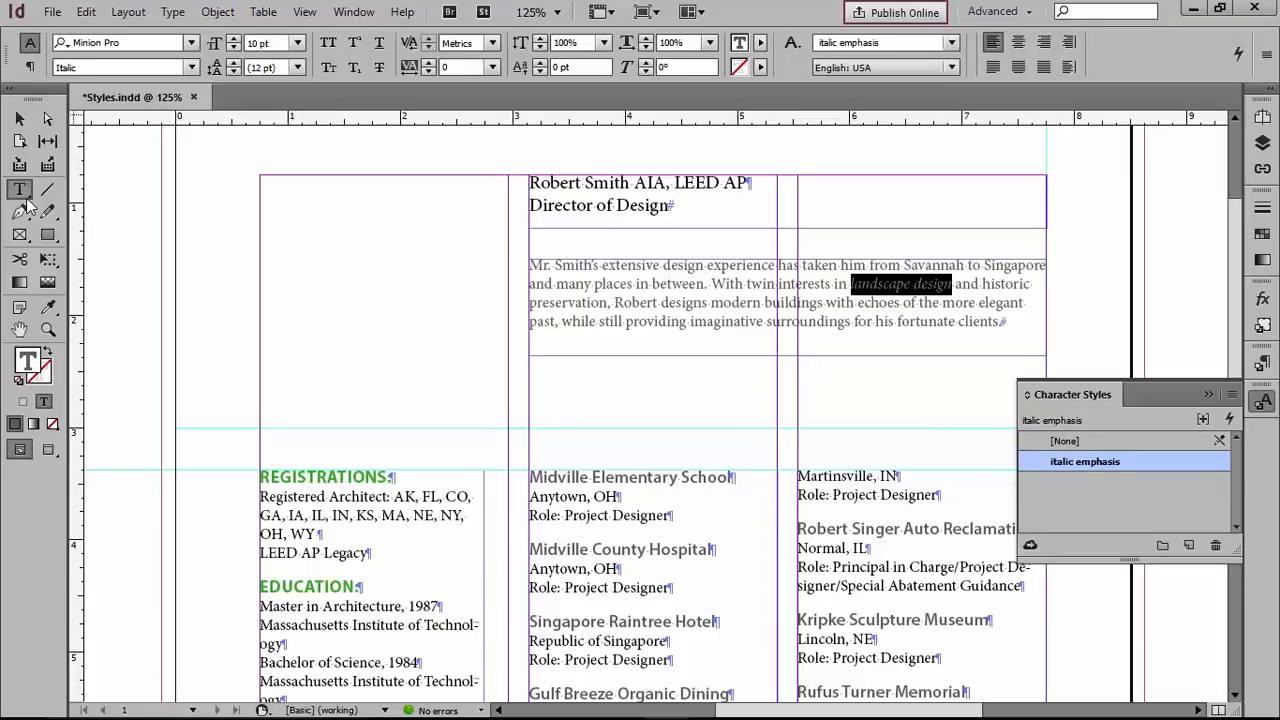
Step: Copy the italic emphasis formatting with the Eyedropper to "historic preservation" and "fortunate" in the introductory paragraph
left_click(47, 307)
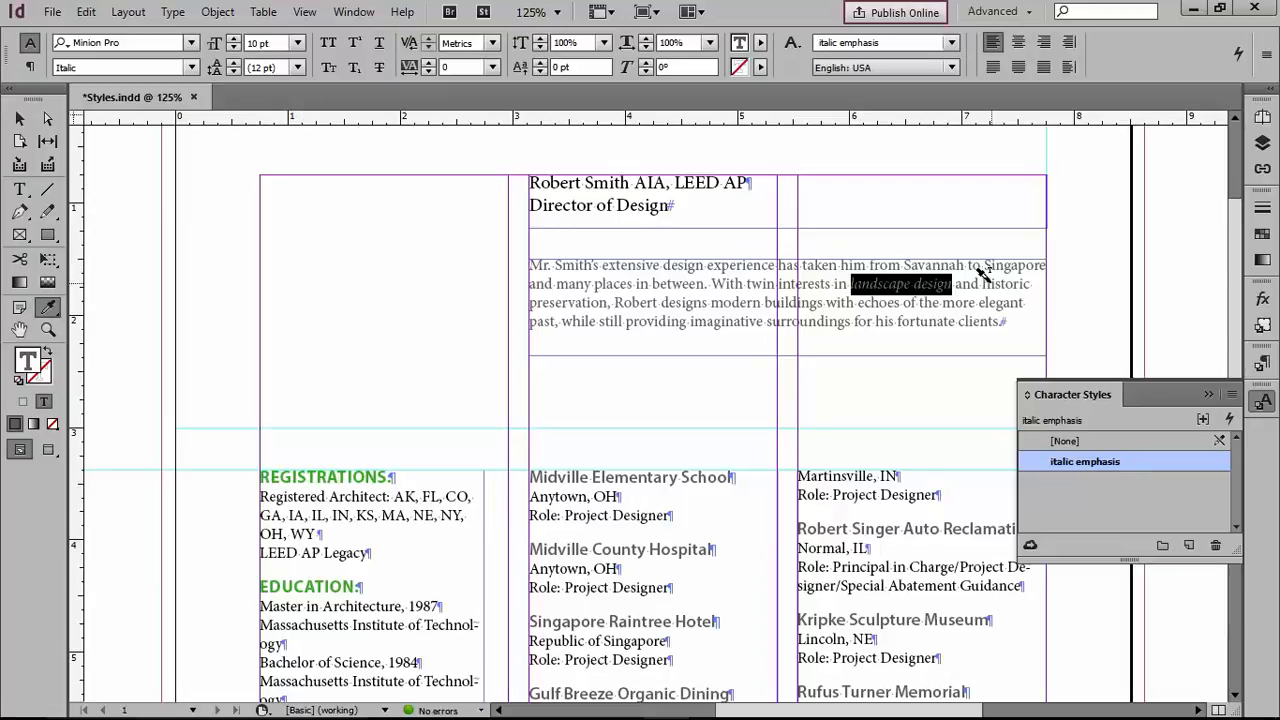
left_click_drag(983, 285, 608, 302)
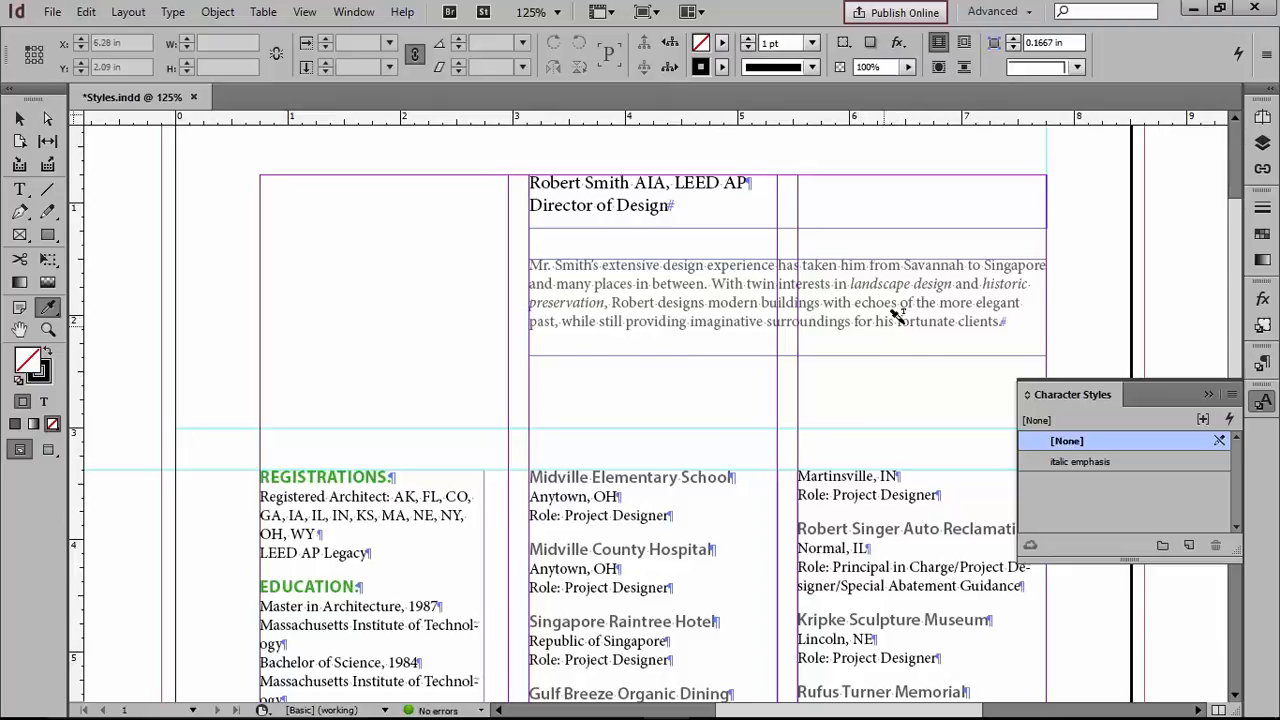
left_click_drag(897, 321, 954, 310)
left_click(20, 190)
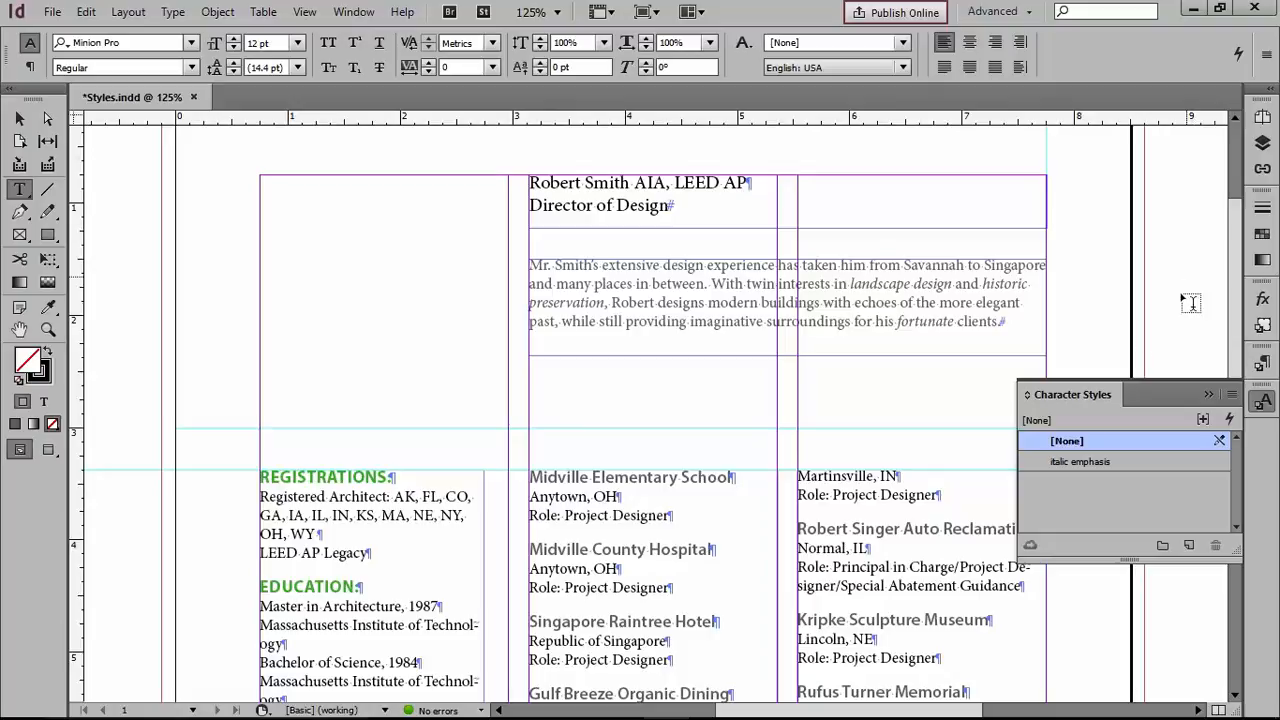
Step: Set the italic emphasis style's character color to the red C=15 M=100 Y=100 K=0 swatch, with Preview on
double_click(1037, 461)
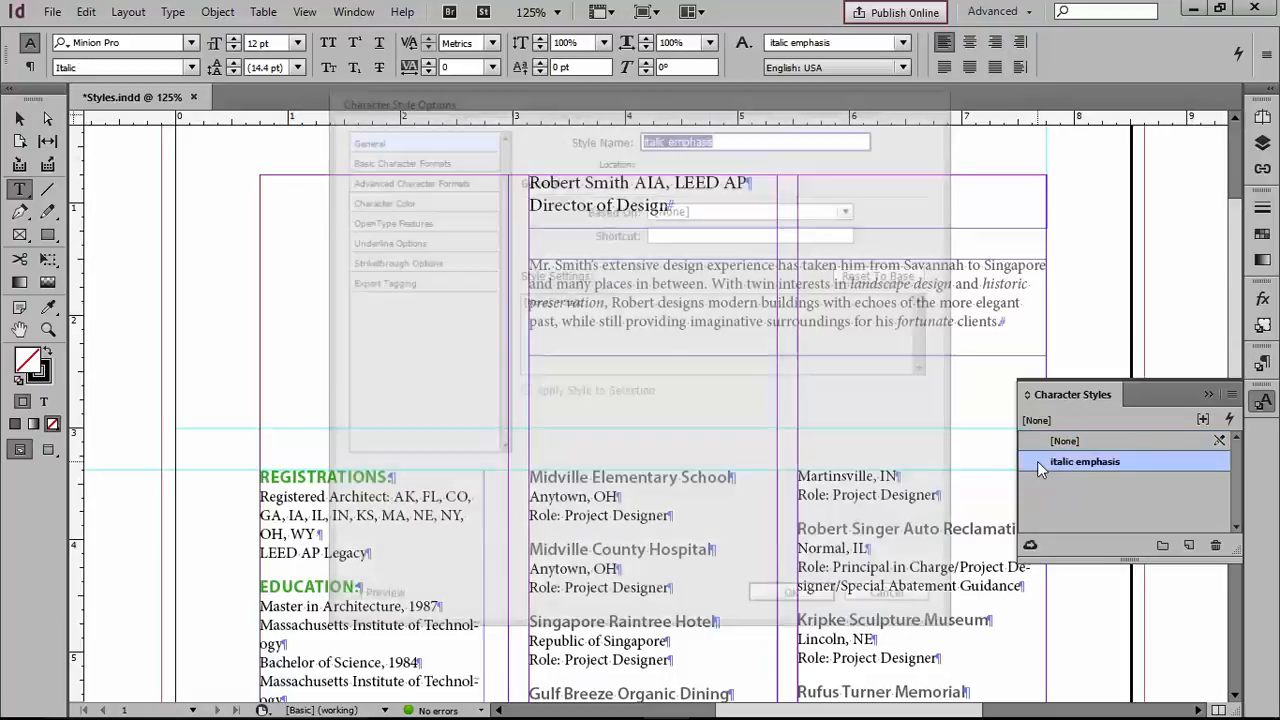
left_click(396, 160)
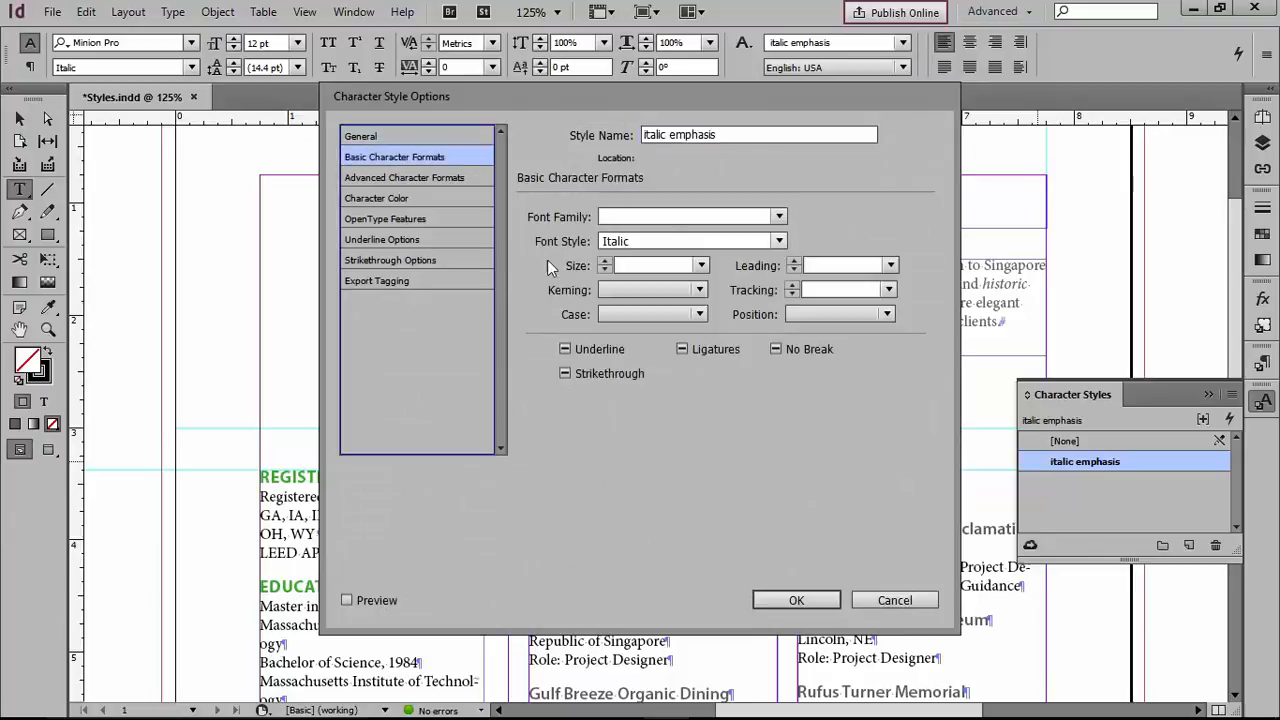
left_click(378, 198)
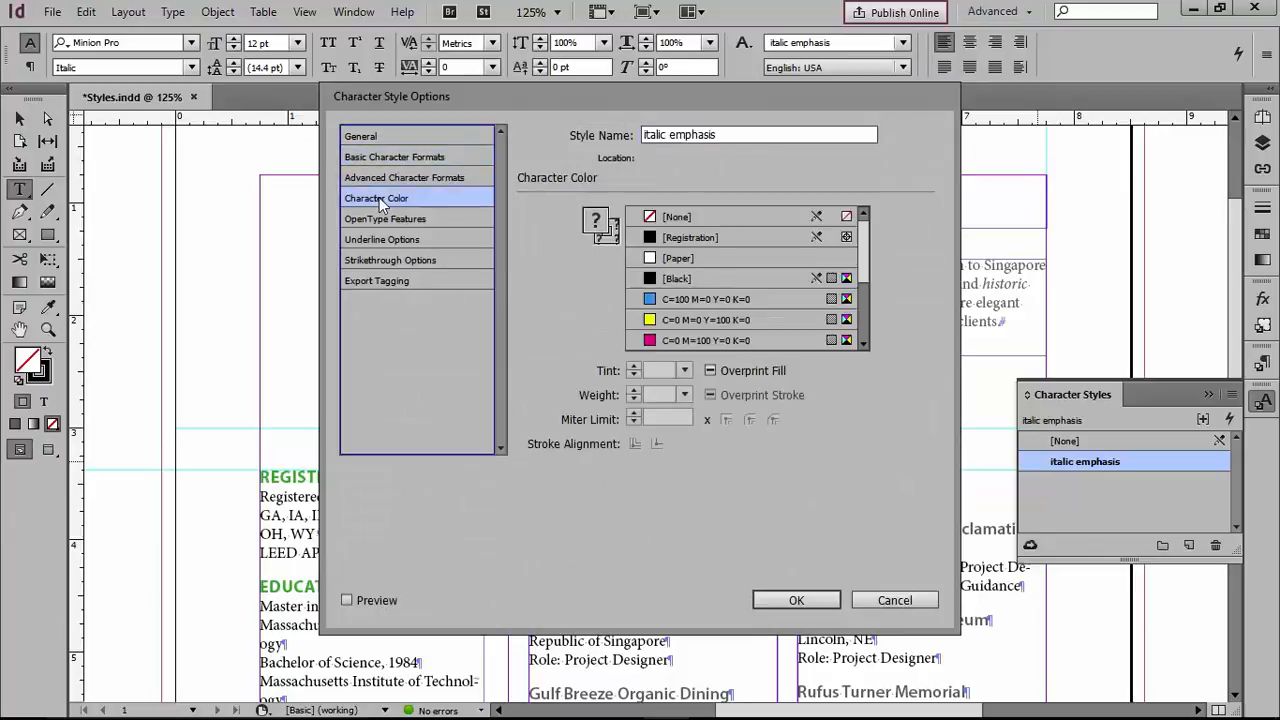
scroll(816, 293, "down", 1)
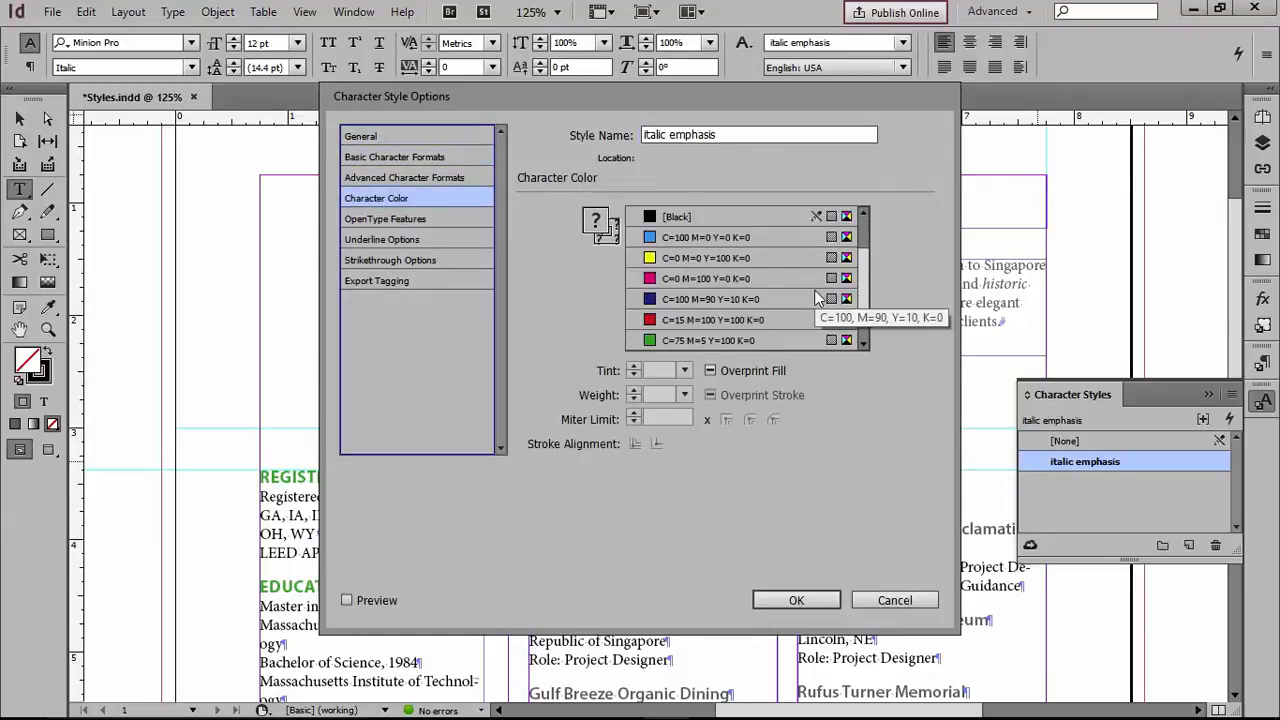
left_click(651, 322)
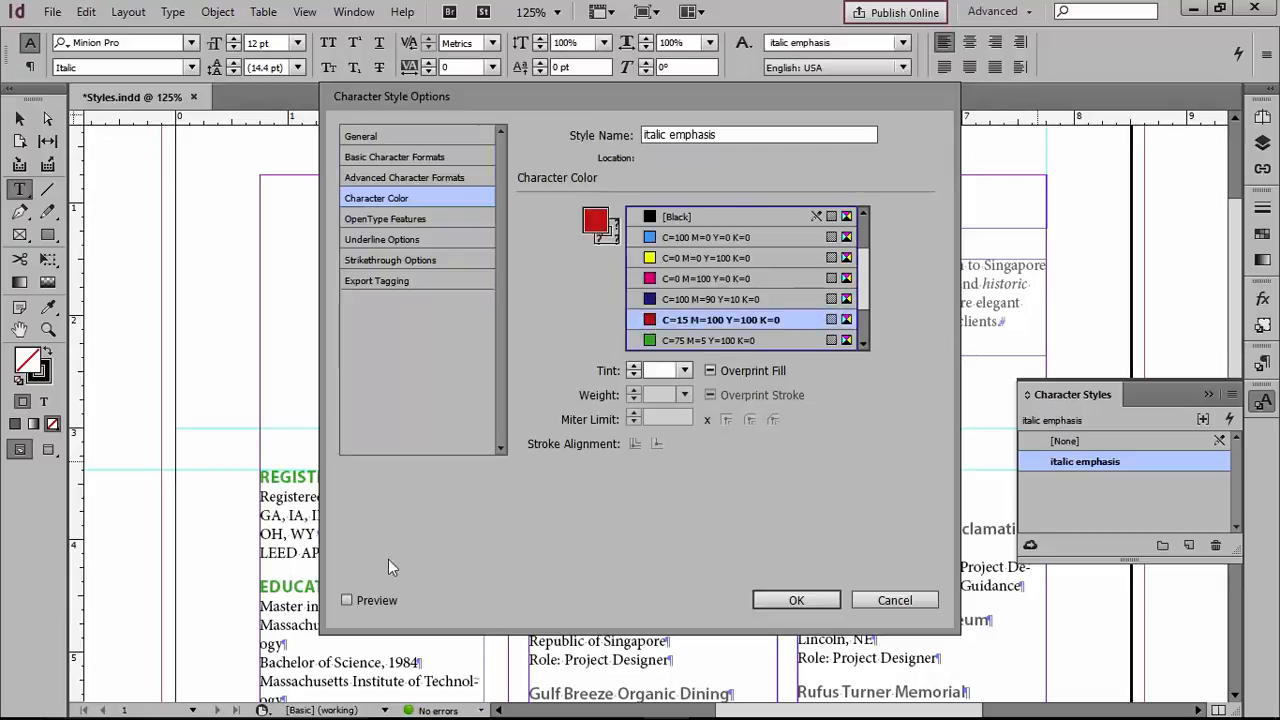
left_click(347, 600)
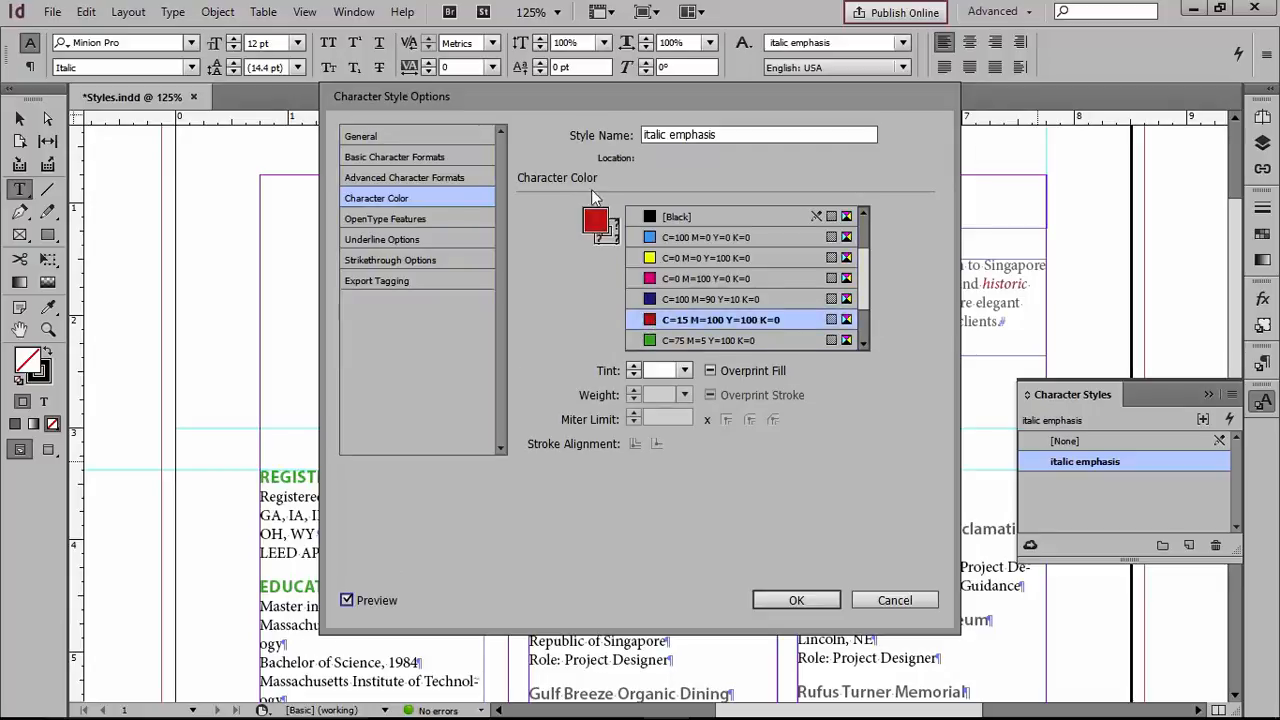
left_click_drag(659, 91, 287, 131)
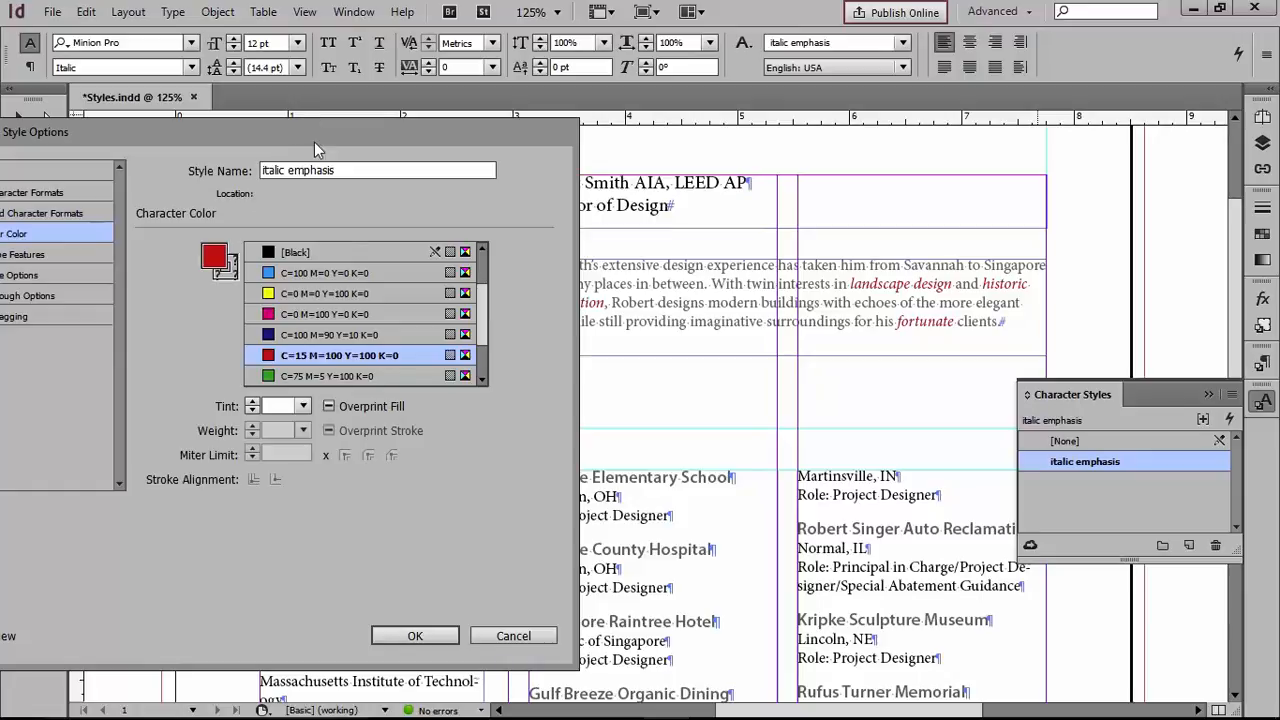
left_click(415, 636)
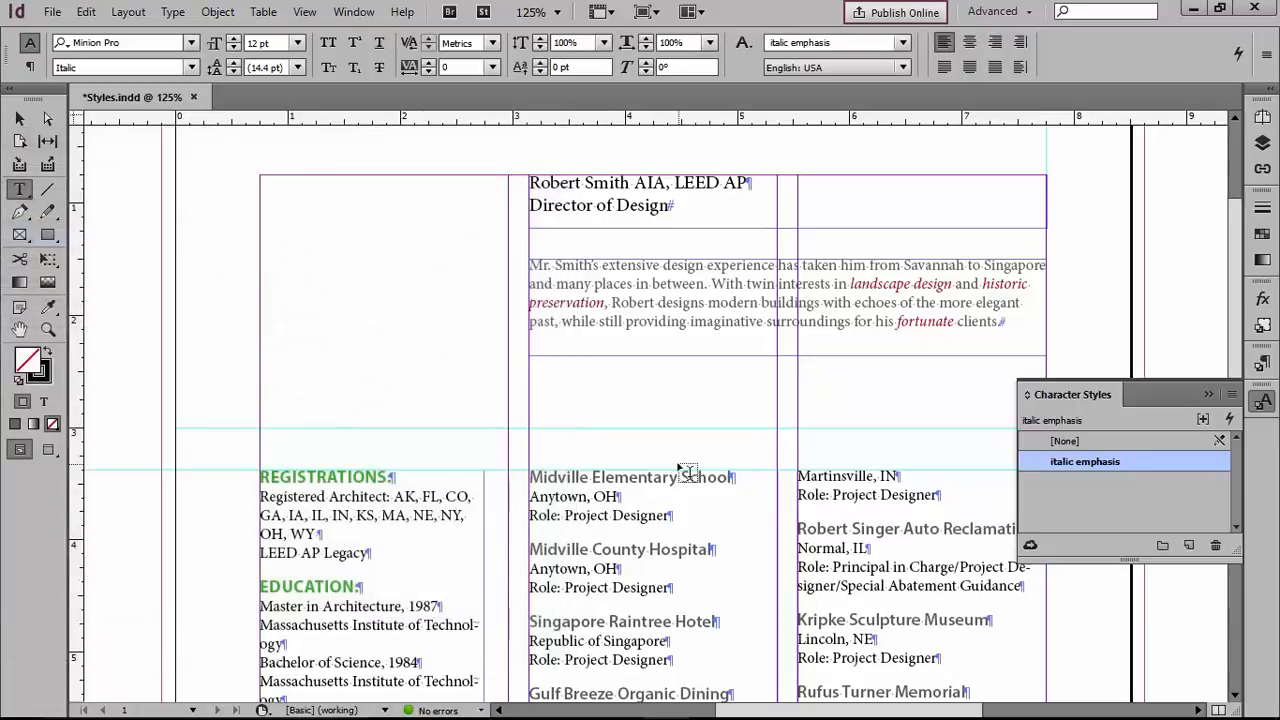
scroll(677, 458, "down", 8)
scroll(677, 458, "up", 3)
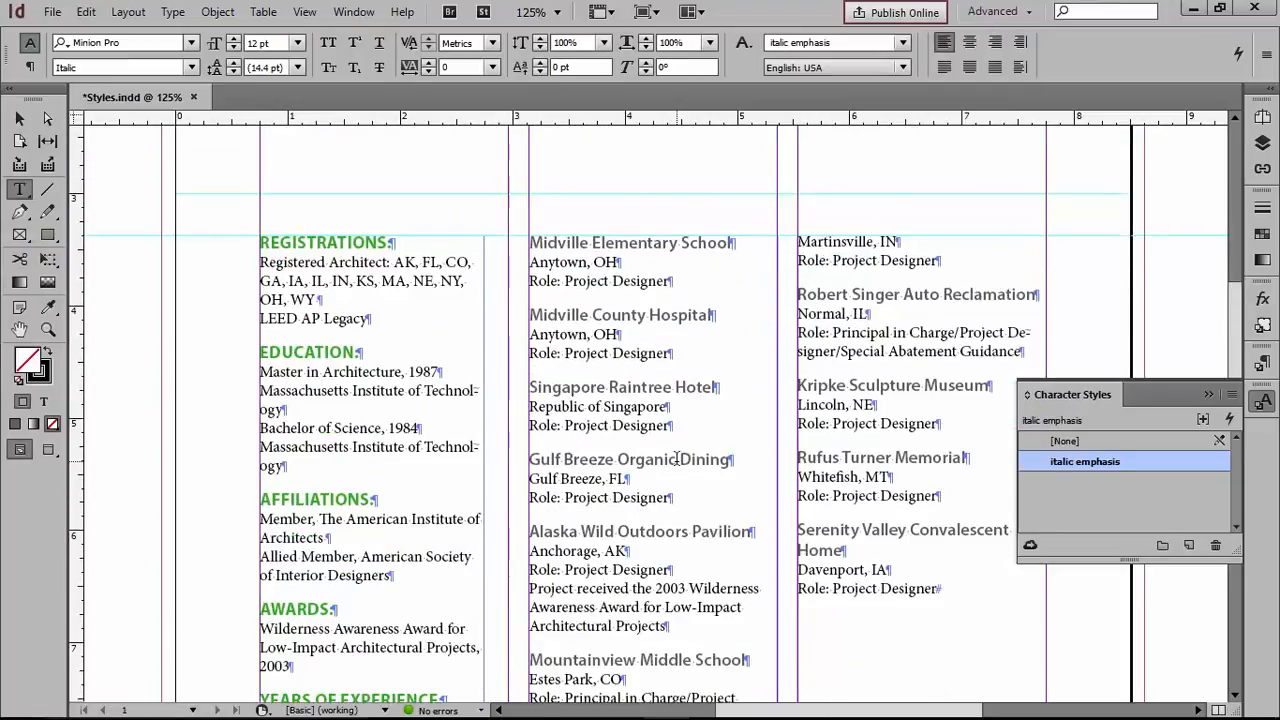
scroll(677, 458, "up", 5)
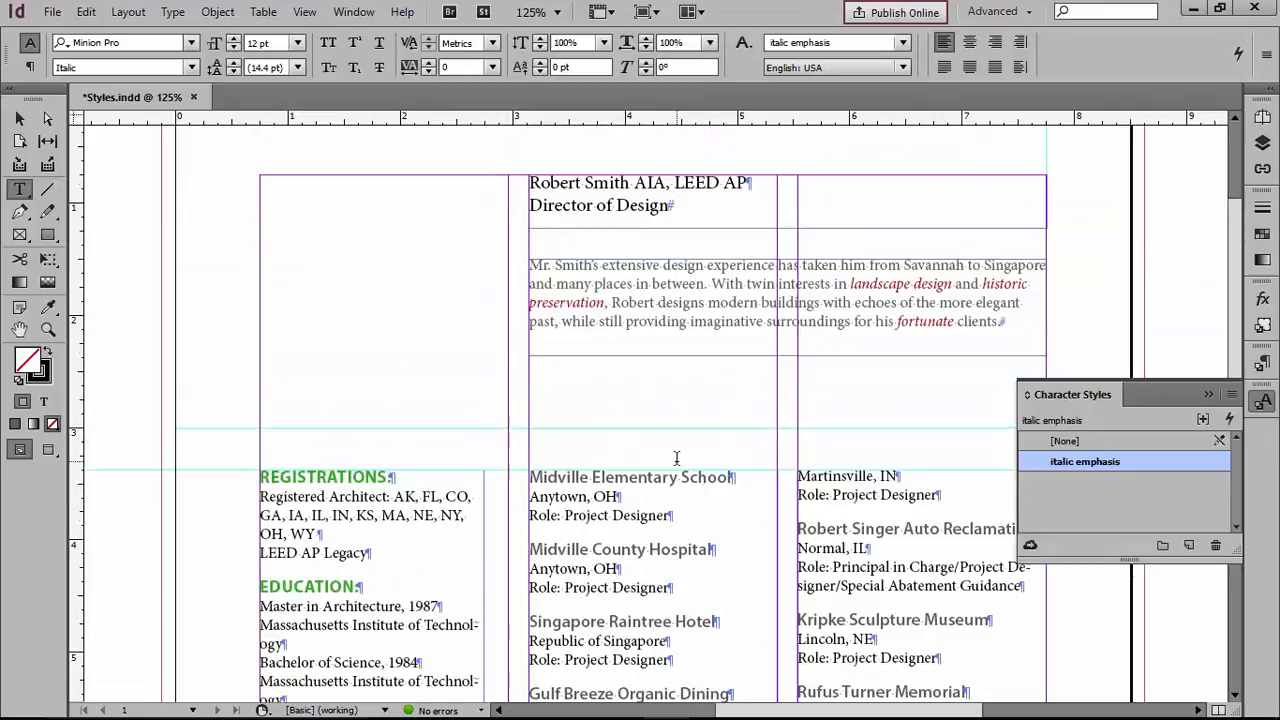